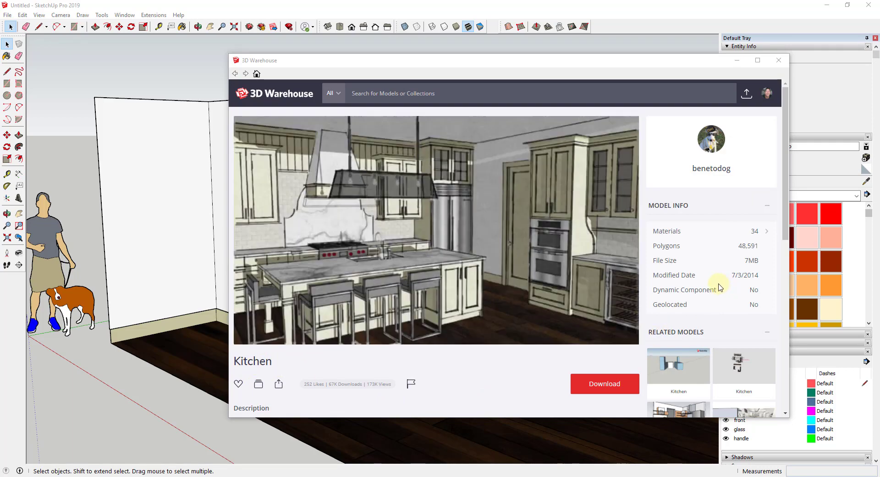
Step: Close the 3D Warehouse window and examine the imported kitchen model from several angles
{"action": "left_click", "coordinate": [779, 60]}
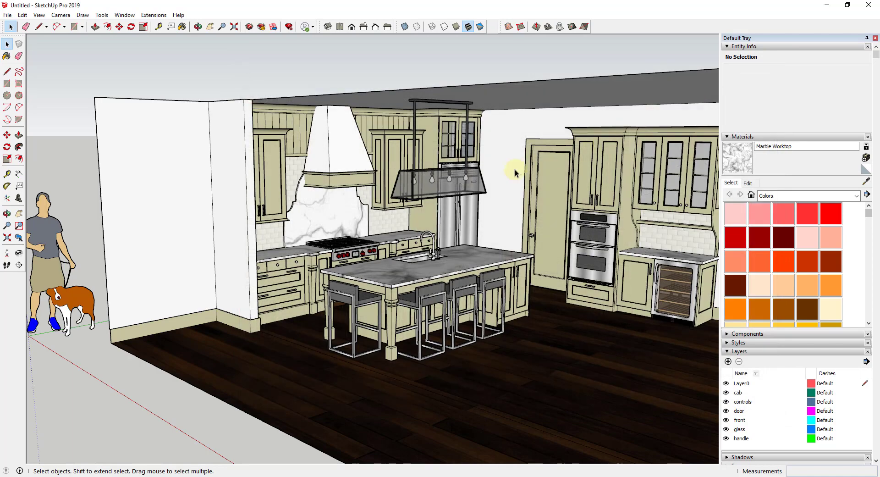
{"action": "middle_click_drag", "start_coordinate": [560, 282], "coordinate": [320, 404]}
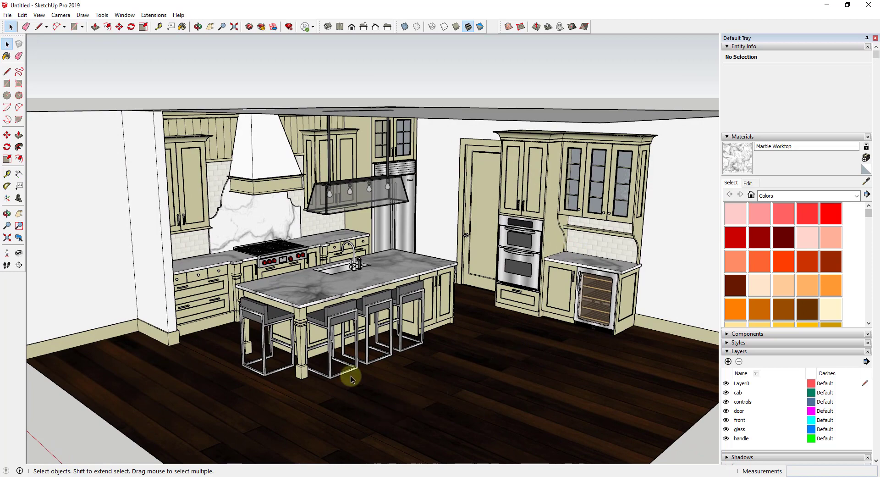
{"action": "middle_click_drag", "start_coordinate": [306, 285], "coordinate": [310, 302]}
{"action": "scroll", "coordinate": [383, 418], "scroll_direction": "down", "scroll_amount": 5}
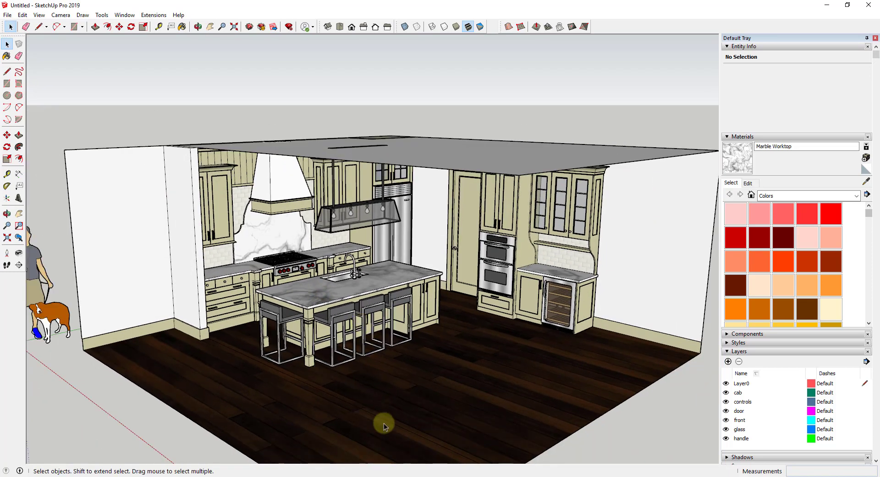
{"action": "scroll", "coordinate": [358, 420], "scroll_direction": "up", "scroll_amount": 5}
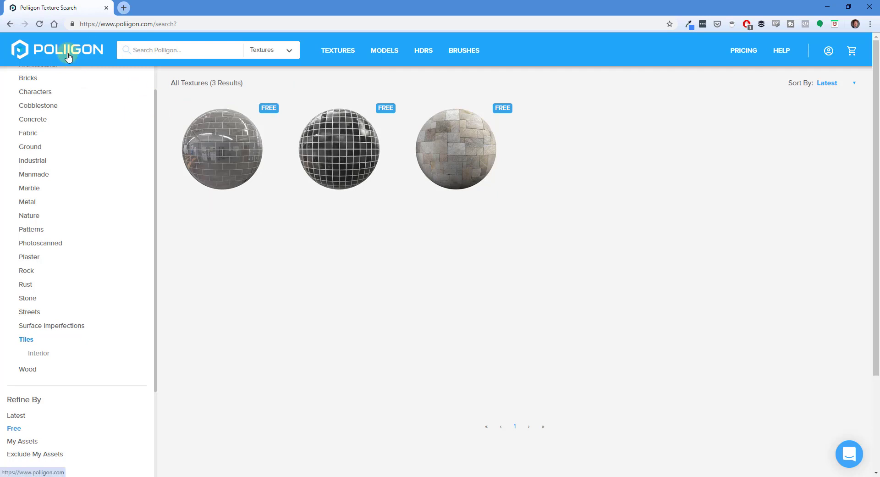
Step: Switch to the Poliigon site in the browser, list all textures and refine them to the free ones
{"action": "mouse_move", "coordinate": [255, 143]}
{"action": "scroll", "coordinate": [151, 95], "scroll_direction": "up", "scroll_amount": 1}
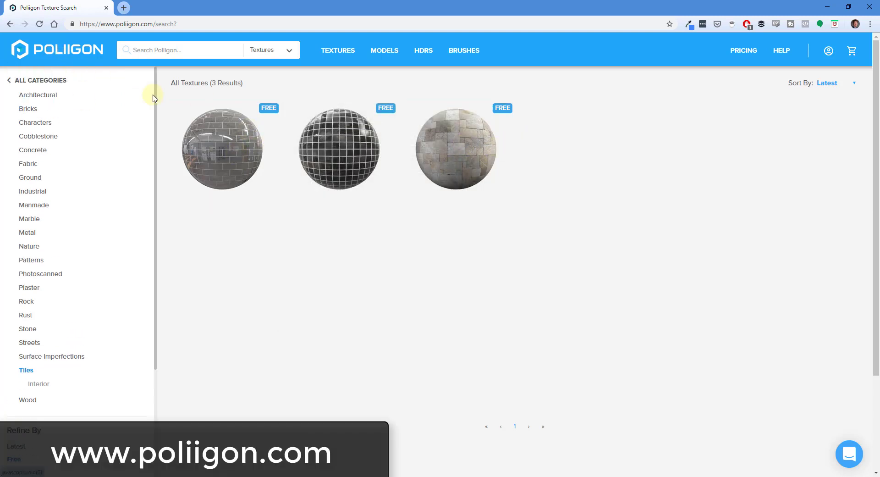
{"action": "left_click", "coordinate": [68, 51]}
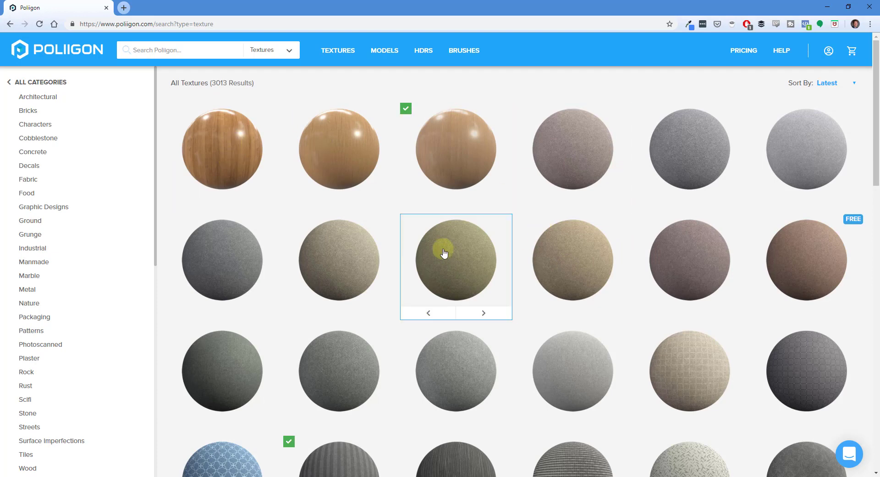
{"action": "mouse_move", "coordinate": [448, 251]}
{"action": "scroll", "coordinate": [490, 246], "scroll_direction": "down", "scroll_amount": 5}
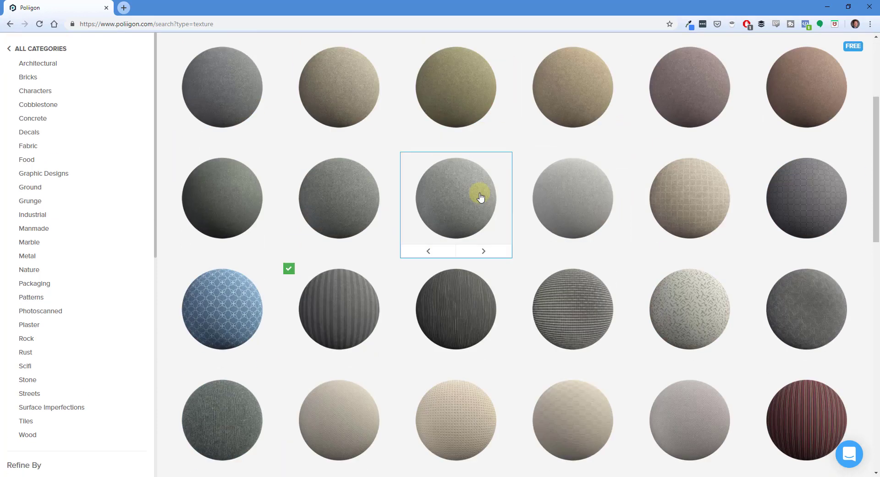
{"action": "scroll", "coordinate": [110, 265], "scroll_direction": "down", "scroll_amount": 7}
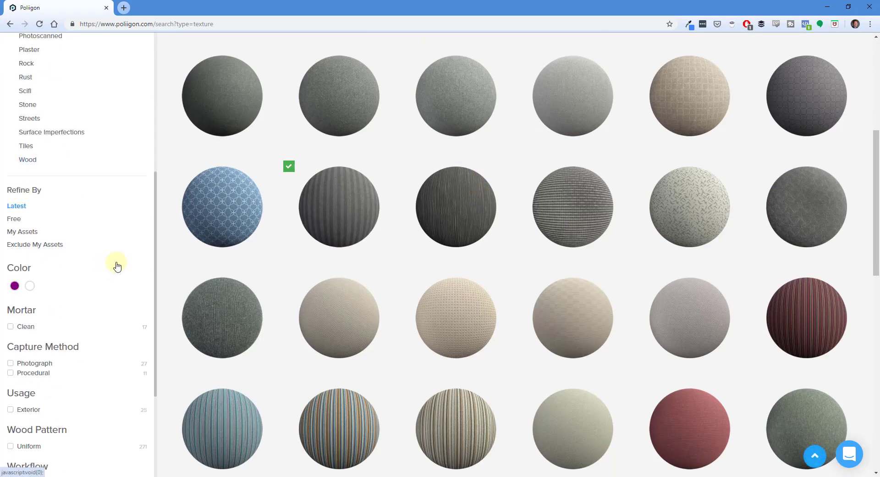
{"action": "left_click", "coordinate": [14, 220]}
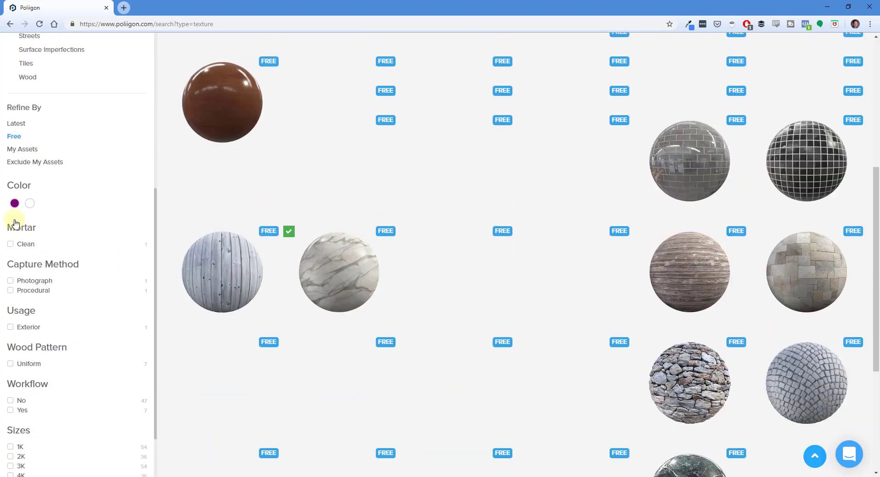
{"action": "scroll", "coordinate": [474, 306], "scroll_direction": "up", "scroll_amount": 5}
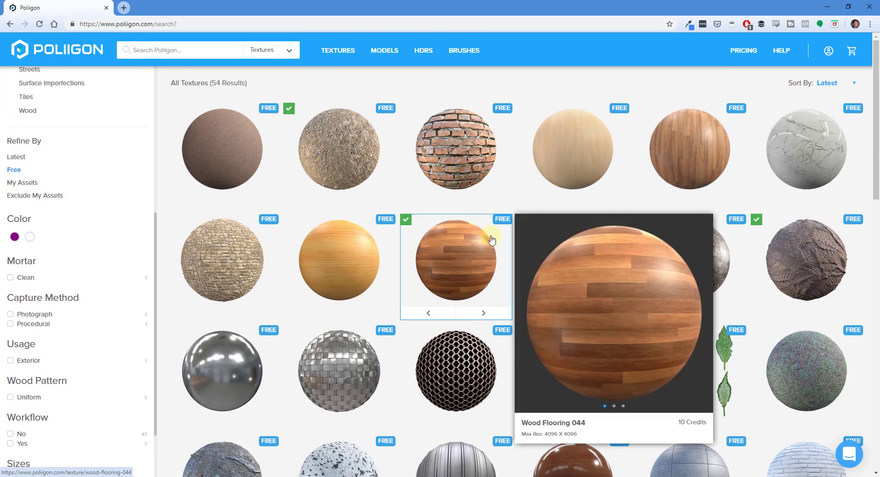
Step: Browse the free textures and open the Wood Flooring Mahogany African Sanded 001 texture
{"action": "mouse_move", "coordinate": [522, 180]}
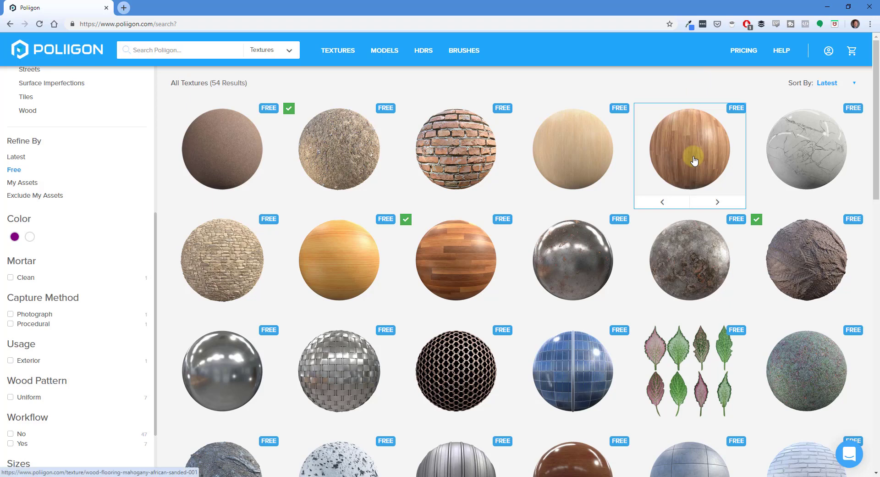
{"action": "mouse_move", "coordinate": [695, 156]}
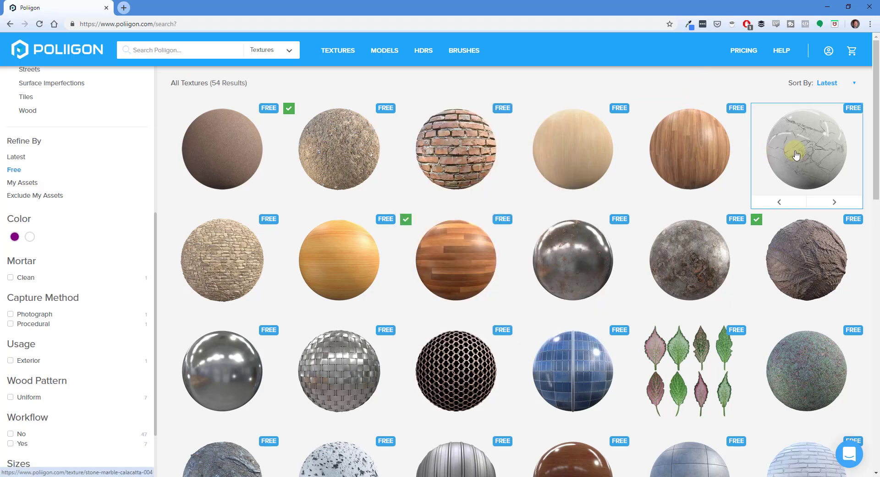
{"action": "mouse_move", "coordinate": [795, 156]}
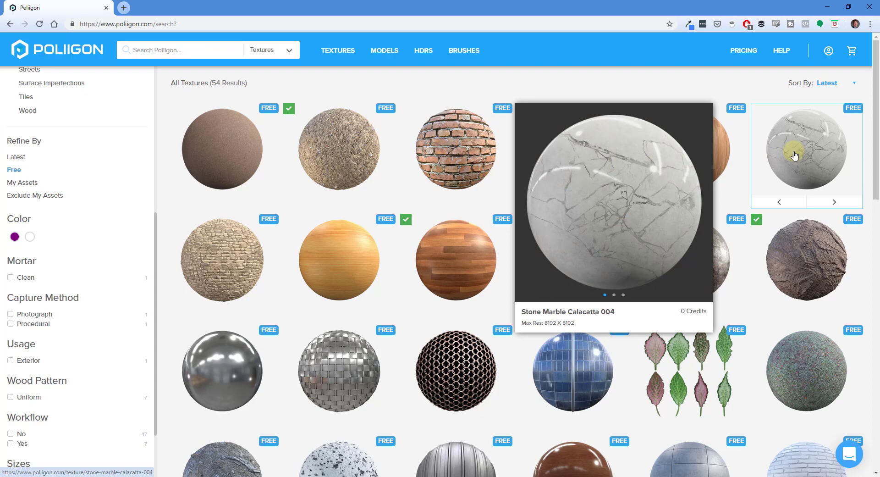
{"action": "scroll", "coordinate": [581, 165], "scroll_direction": "down", "scroll_amount": 6}
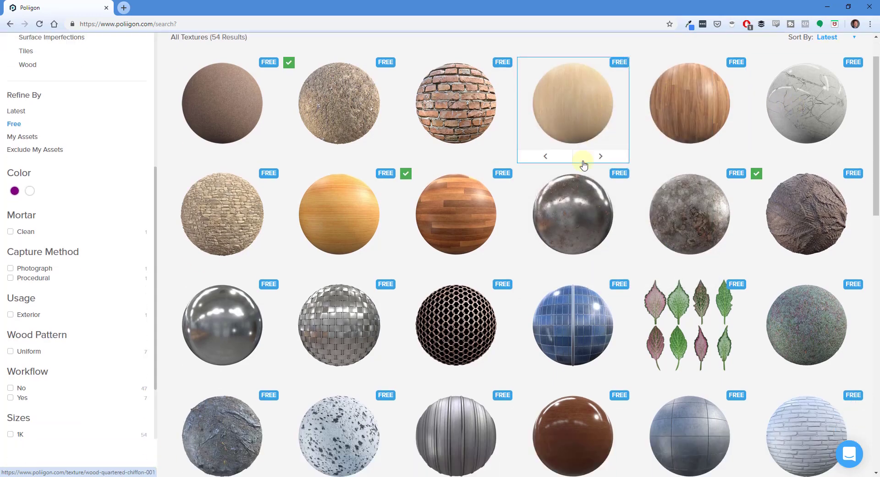
{"action": "scroll", "coordinate": [512, 217], "scroll_direction": "down", "scroll_amount": 6}
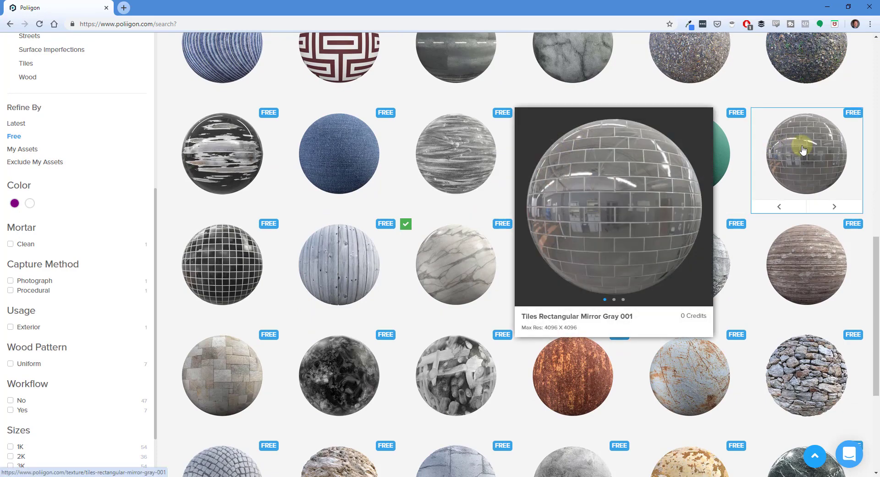
{"action": "scroll", "coordinate": [798, 148], "scroll_direction": "up", "scroll_amount": 15}
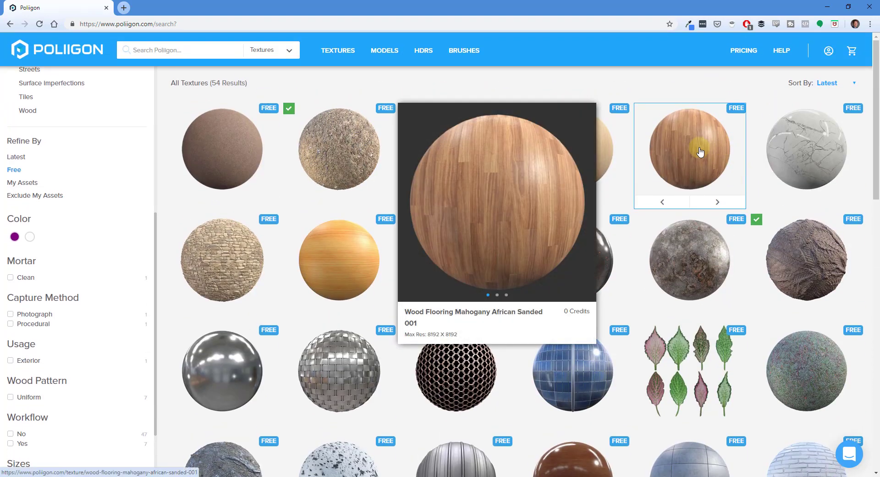
{"action": "left_click", "coordinate": [700, 151]}
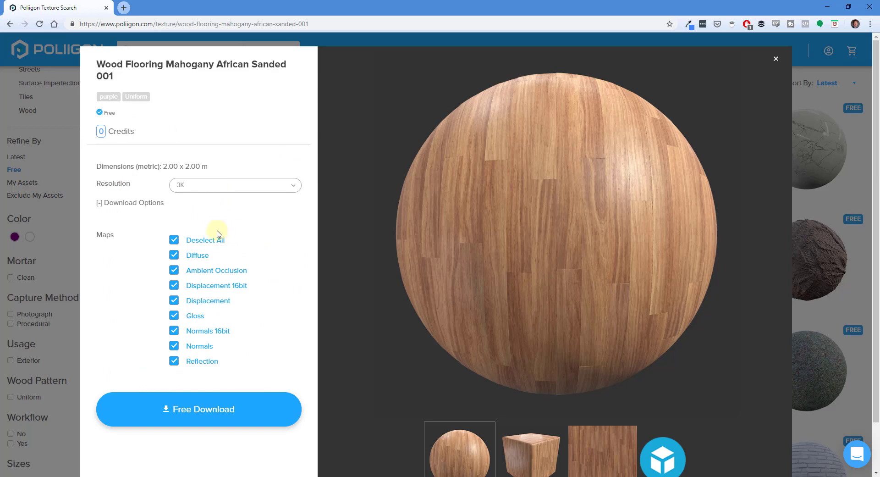
Step: Preview the wood flooring texture's individual maps, from Diffuse through Displacement, Gloss and Normals to Reflection, and return to Diffuse
{"action": "left_click", "coordinate": [197, 255]}
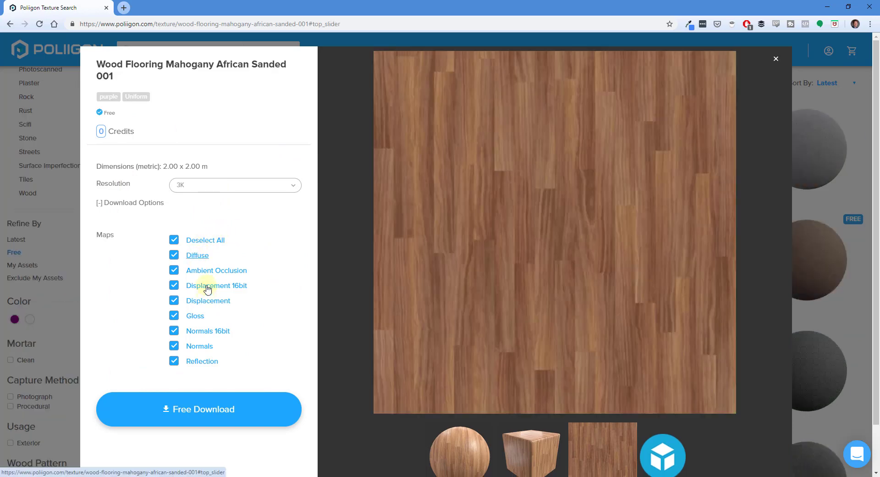
{"action": "left_click", "coordinate": [205, 274]}
{"action": "left_click", "coordinate": [212, 289]}
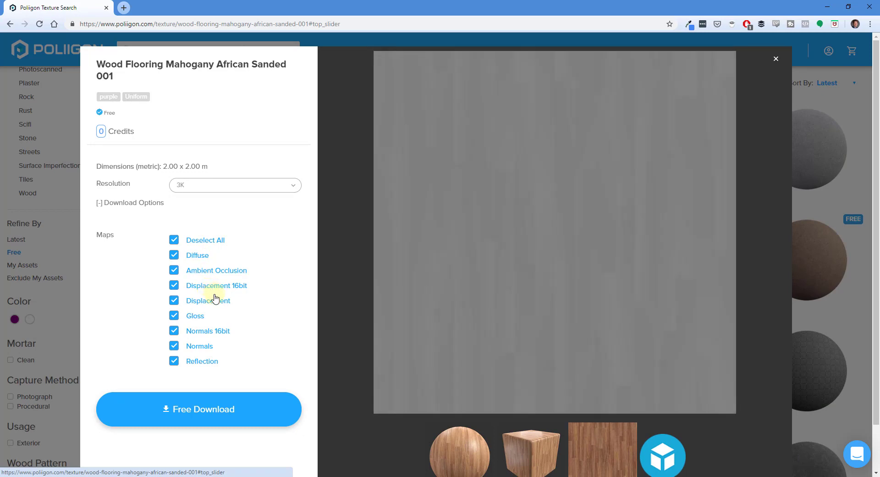
{"action": "left_click", "coordinate": [211, 301]}
{"action": "left_click", "coordinate": [197, 316]}
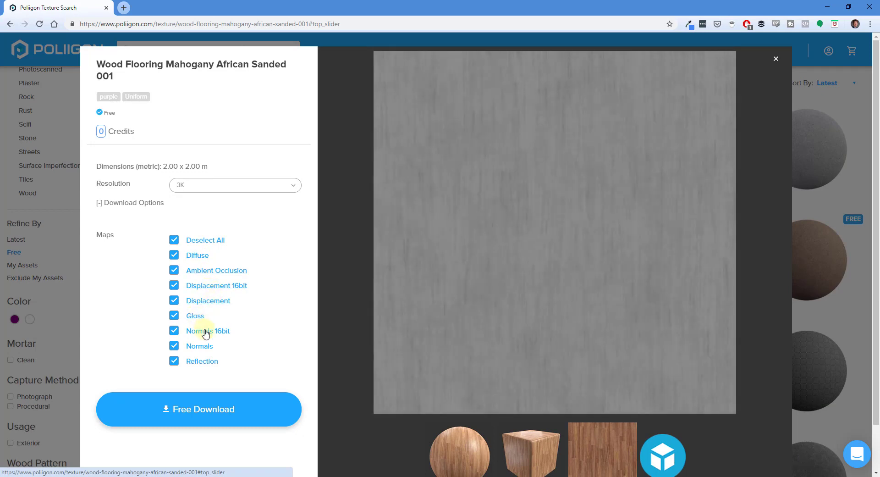
{"action": "left_click", "coordinate": [205, 332]}
{"action": "left_click", "coordinate": [201, 346]}
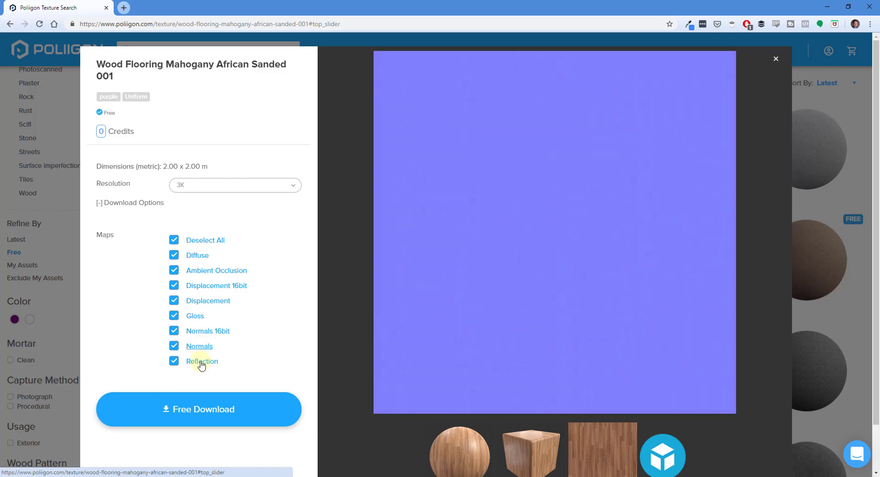
{"action": "left_click", "coordinate": [202, 361]}
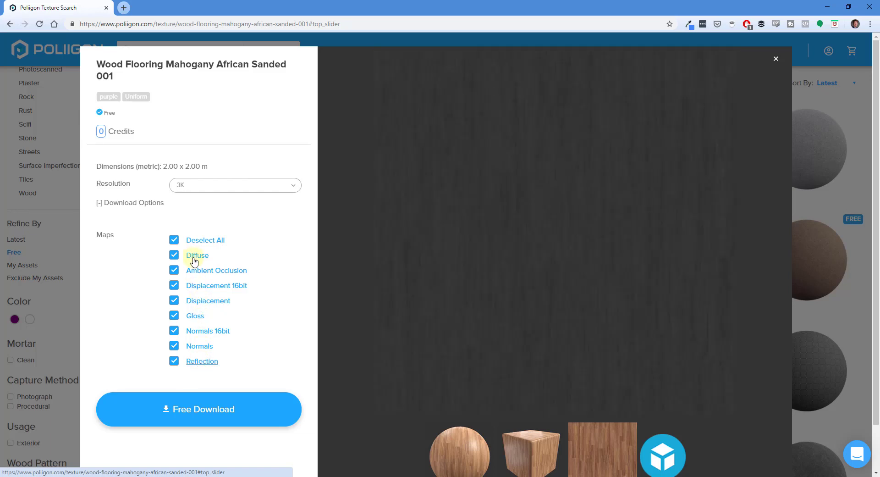
{"action": "left_click", "coordinate": [197, 257]}
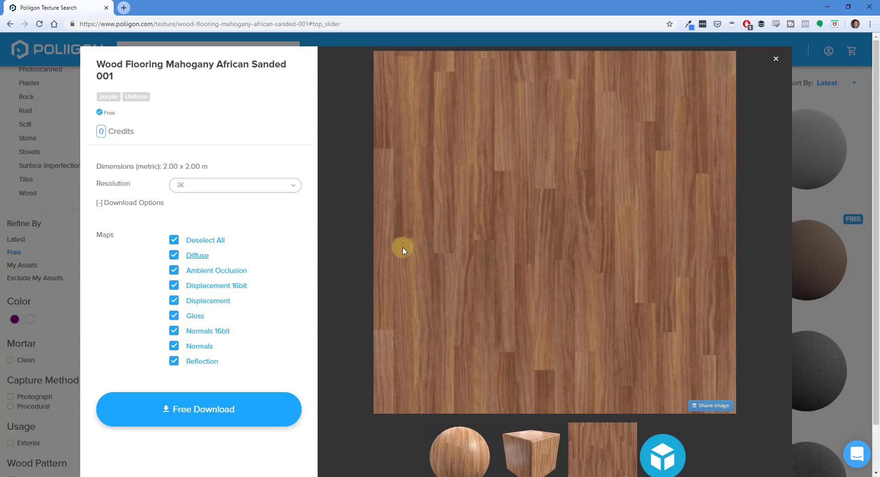
Step: Download the mahogany flooring texture with only the Diffuse map at 2K resolution
{"action": "left_click", "coordinate": [172, 249]}
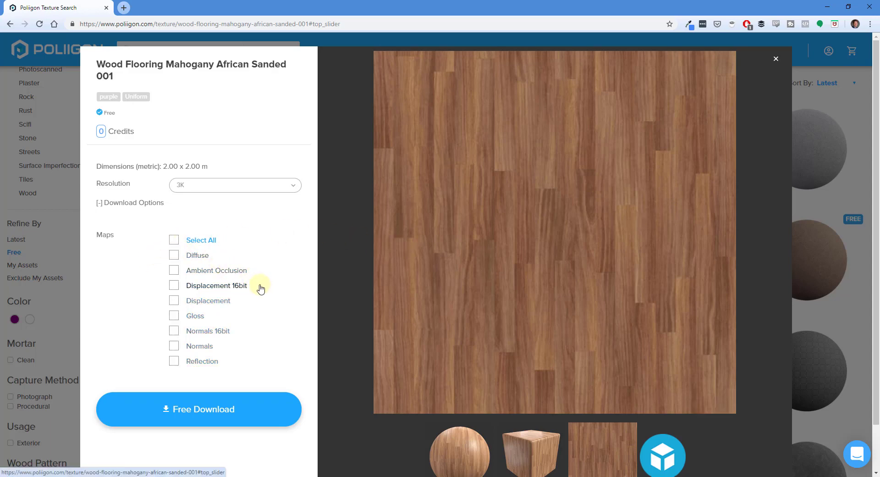
{"action": "left_click", "coordinate": [175, 258]}
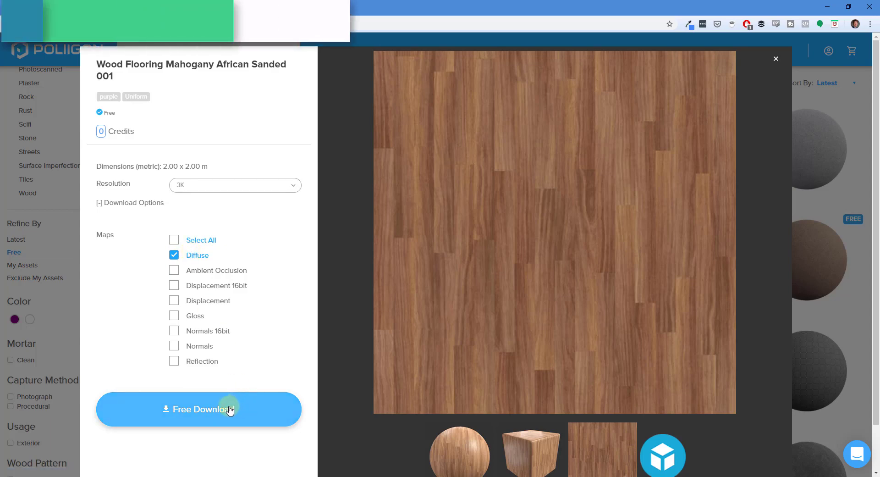
{"action": "left_click", "coordinate": [293, 189]}
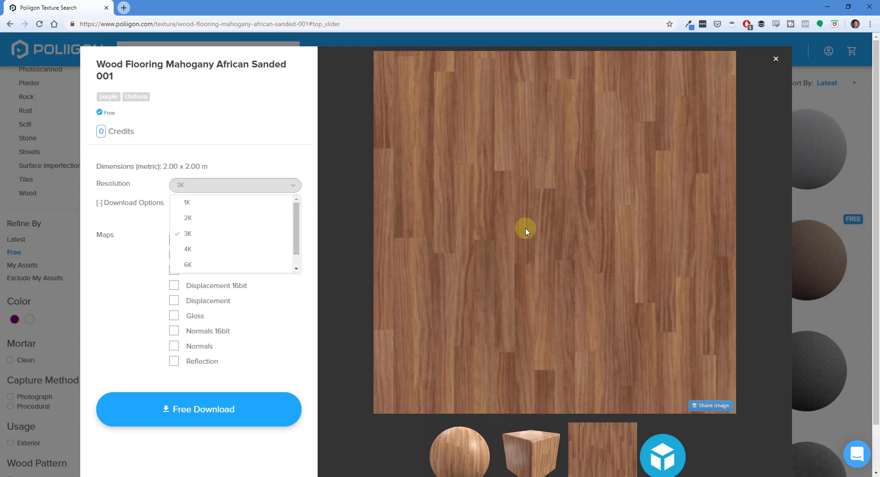
{"action": "left_click", "coordinate": [190, 233]}
{"action": "left_click", "coordinate": [198, 209]}
{"action": "left_click", "coordinate": [191, 218]}
{"action": "left_click", "coordinate": [187, 203]}
{"action": "left_click", "coordinate": [185, 409]}
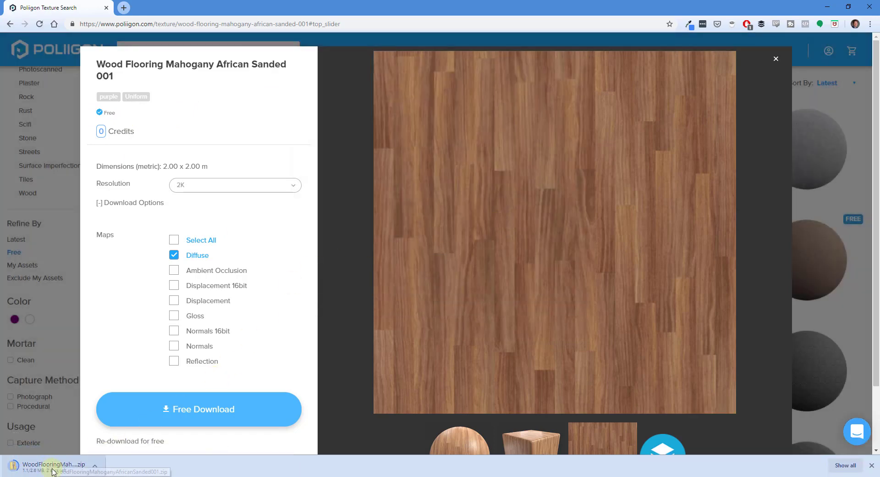
{"action": "left_click", "coordinate": [119, 434]}
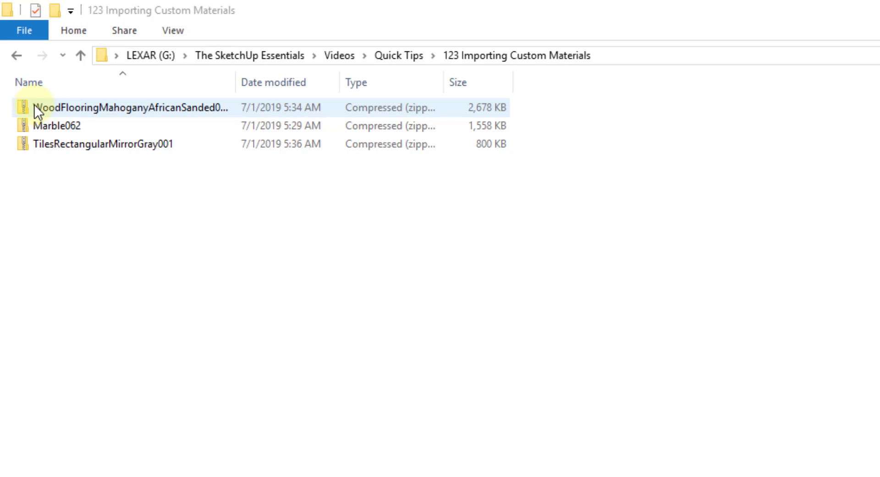
Step: In File Explorer, extract the WoodFlooringMahoganyAfricanSanded001, Marble062 and TilesRectangularMirrorGray001 archives into their default folders
{"action": "right_click", "coordinate": [34, 108]}
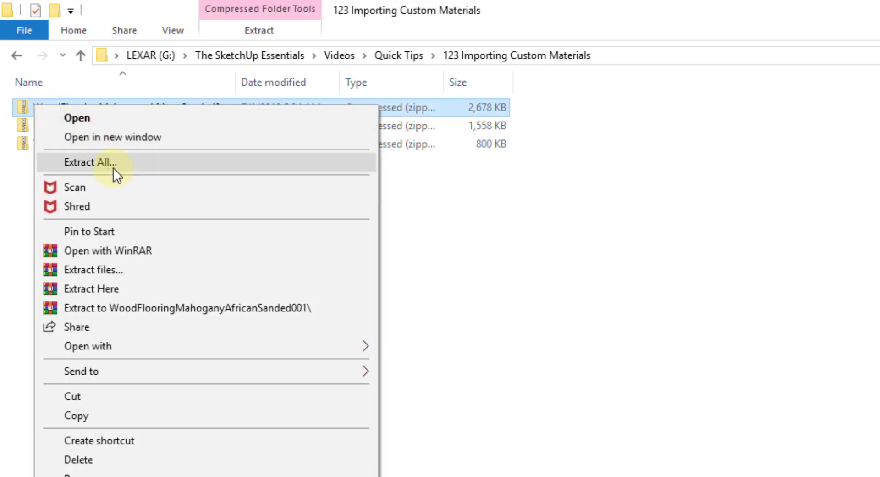
{"action": "left_click", "coordinate": [95, 164]}
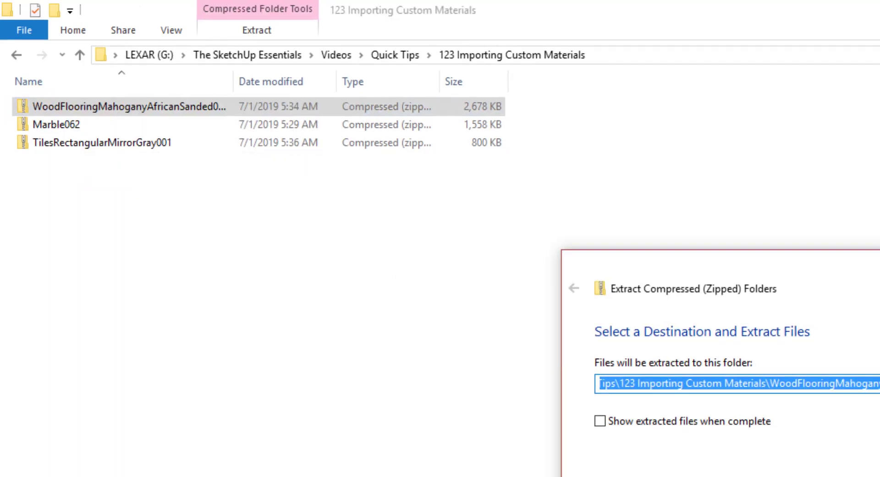
{"action": "left_click", "coordinate": [522, 331]}
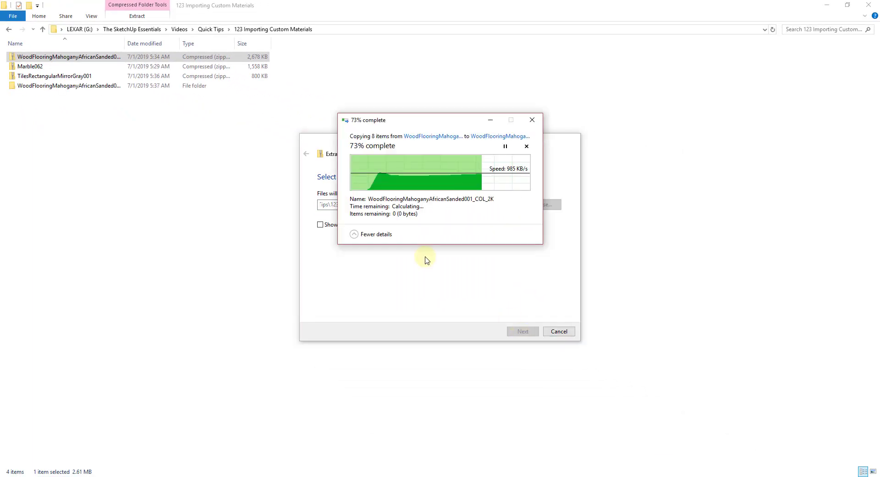
{"action": "right_click", "coordinate": [31, 68]}
{"action": "left_click", "coordinate": [68, 97]}
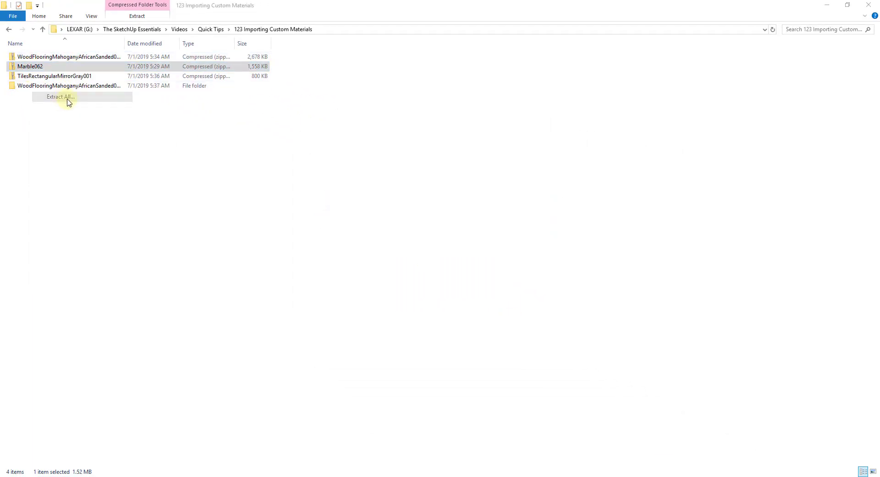
{"action": "left_click", "coordinate": [523, 332]}
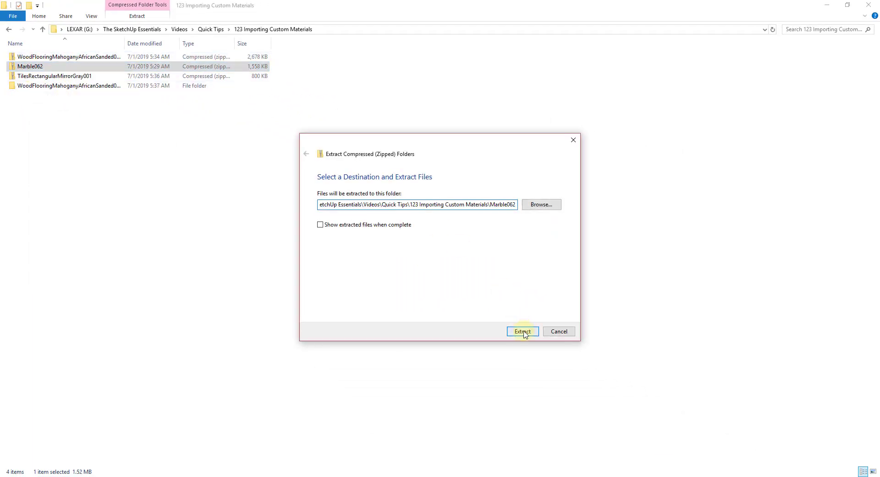
{"action": "right_click", "coordinate": [46, 79]}
{"action": "left_click", "coordinate": [74, 106]}
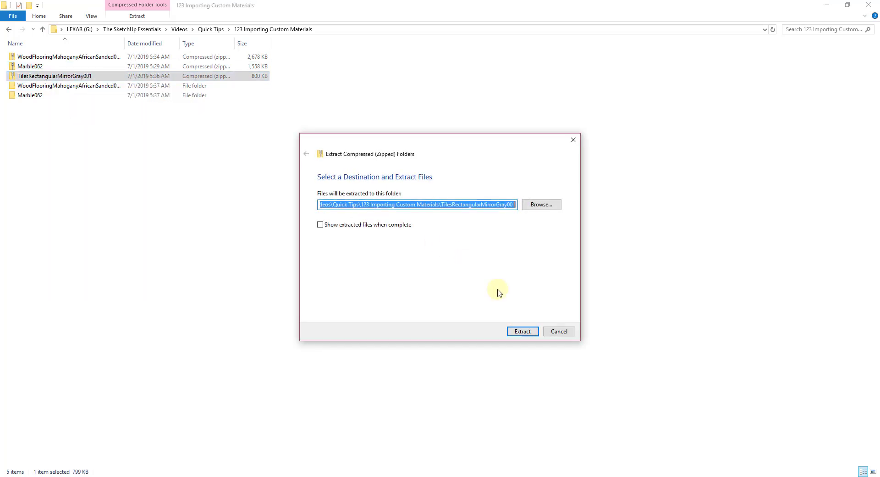
{"action": "left_click", "coordinate": [524, 332]}
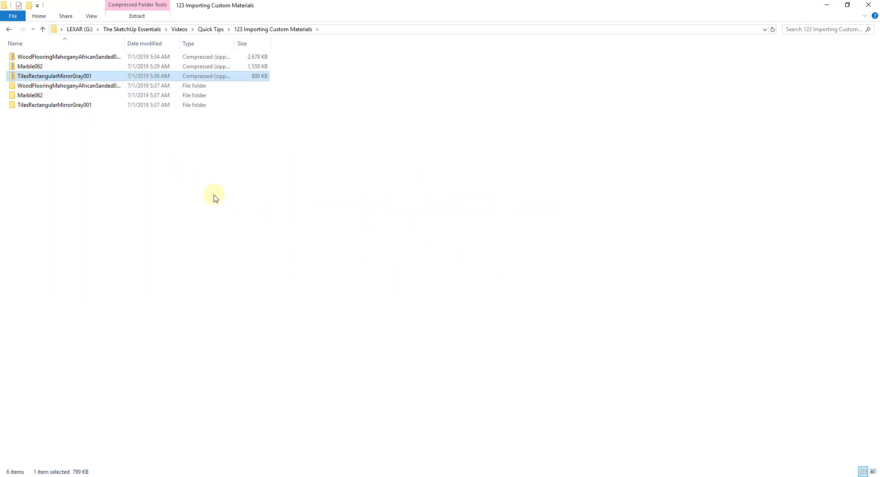
Step: Open the extracted Marble062 folder down to its image and view Marble062_COL_3K.jpg
{"action": "double_click", "coordinate": [37, 95]}
{"action": "double_click", "coordinate": [31, 57]}
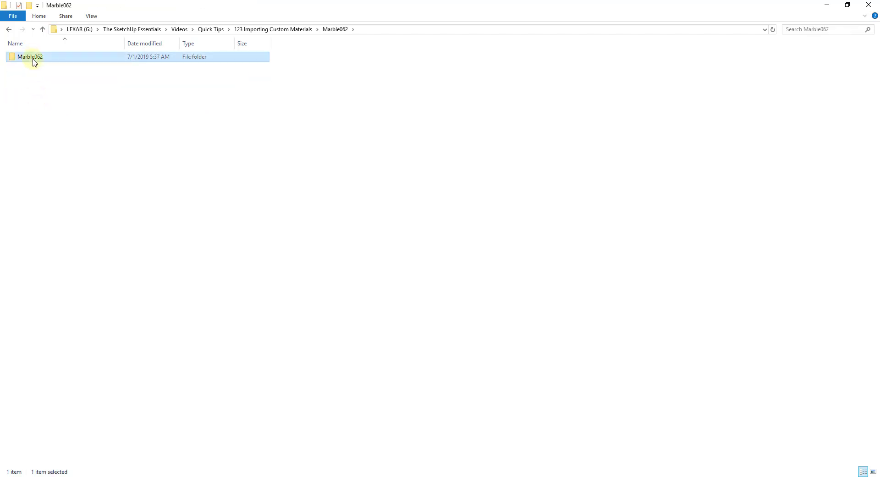
{"action": "double_click", "coordinate": [26, 68]}
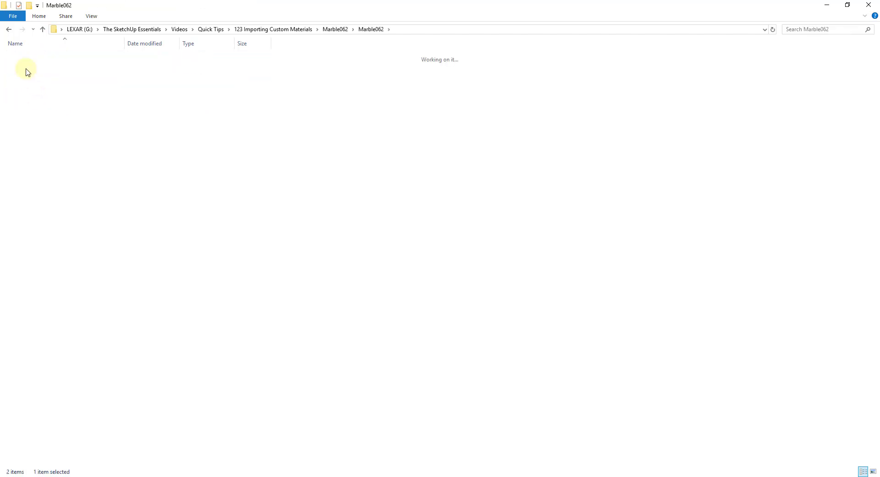
{"action": "double_click", "coordinate": [26, 58]}
{"action": "double_click", "coordinate": [30, 58]}
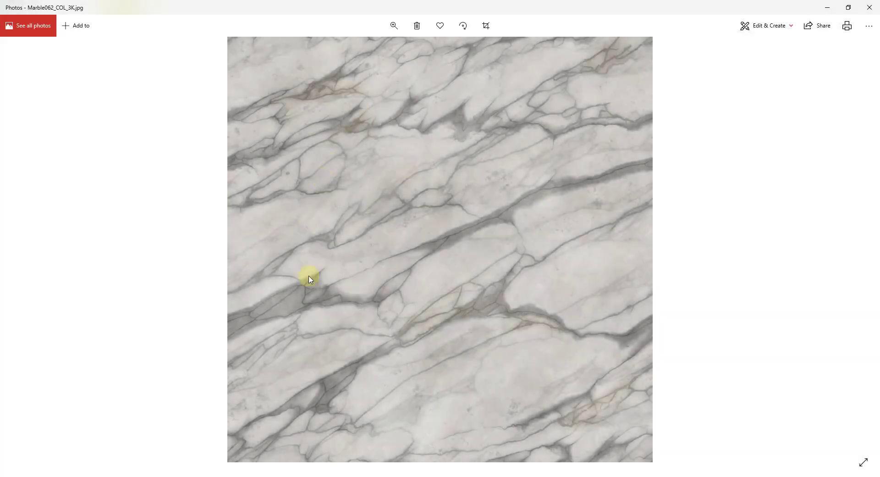
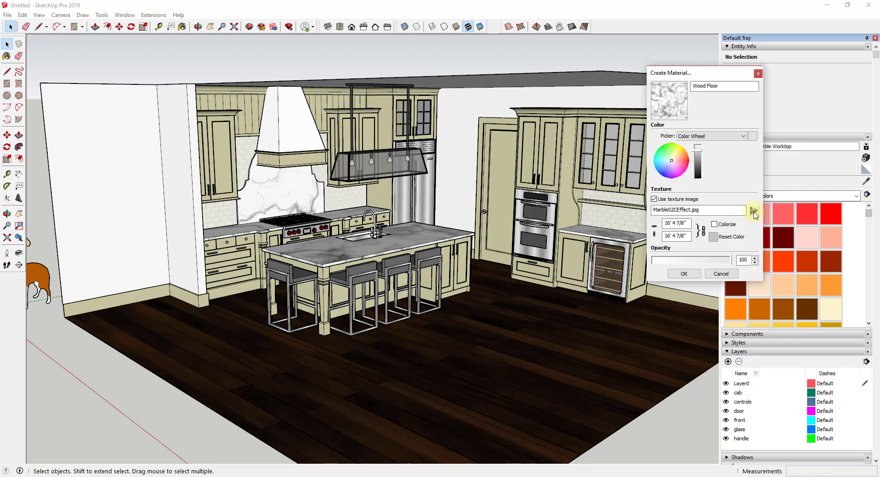
Step: In SketchUp, load the 2K WoodFlooringMahoganyAfricanSanded001 image as the texture of the new Wood Floor material and create the material
{"action": "left_click", "coordinate": [753, 211]}
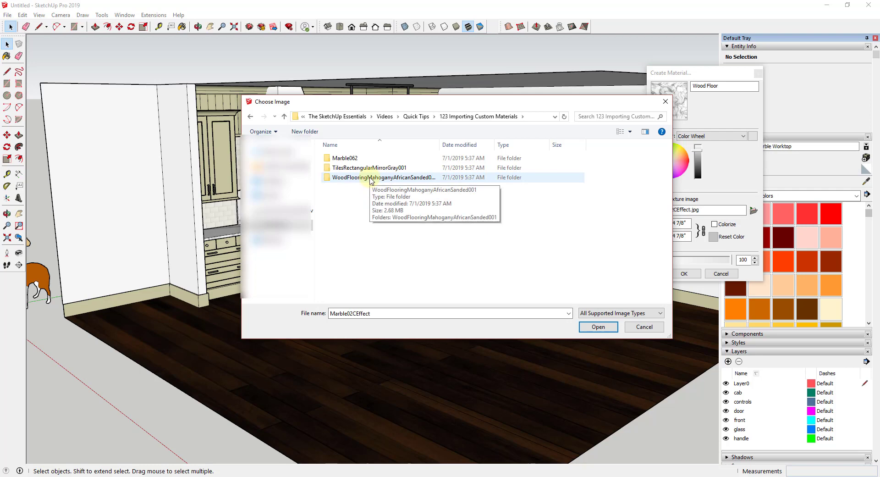
{"action": "double_click", "coordinate": [371, 178]}
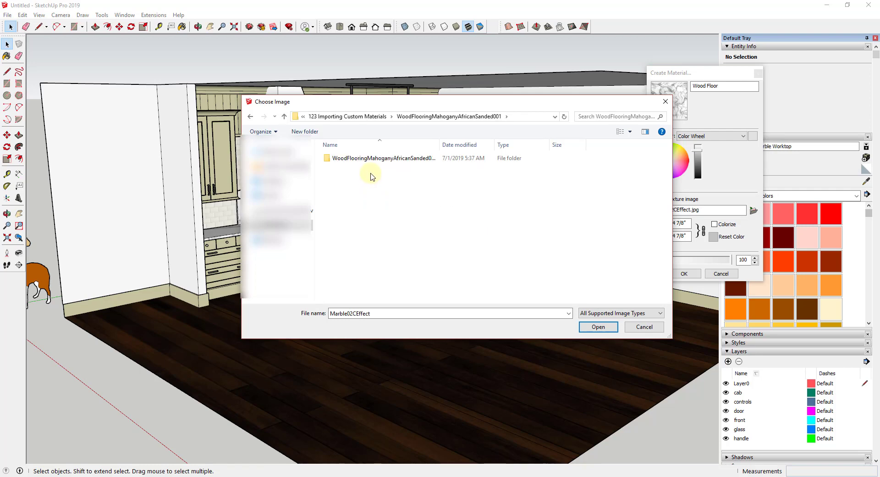
{"action": "double_click", "coordinate": [368, 158]}
{"action": "double_click", "coordinate": [351, 166]}
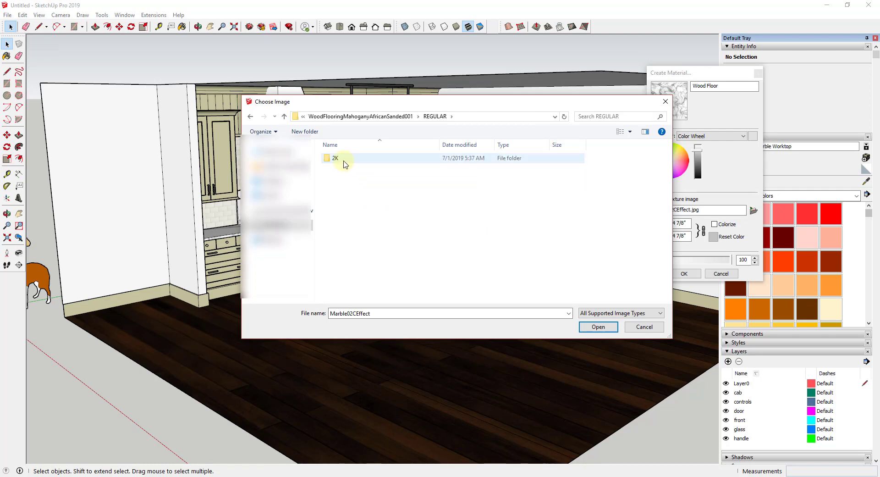
{"action": "double_click", "coordinate": [344, 158]}
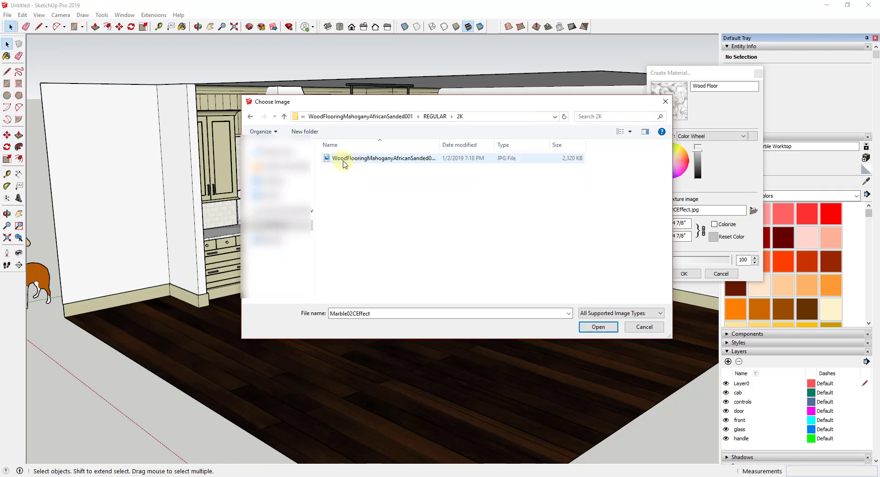
{"action": "double_click", "coordinate": [388, 163]}
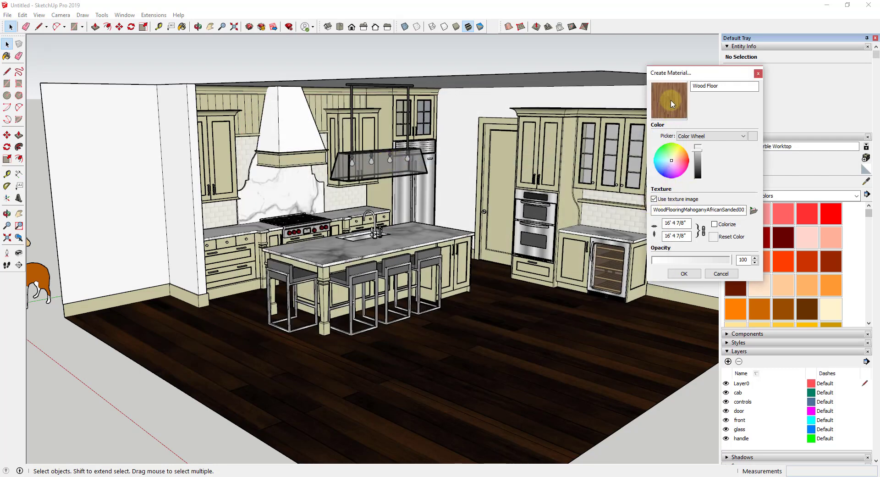
{"action": "left_click", "coordinate": [684, 275]}
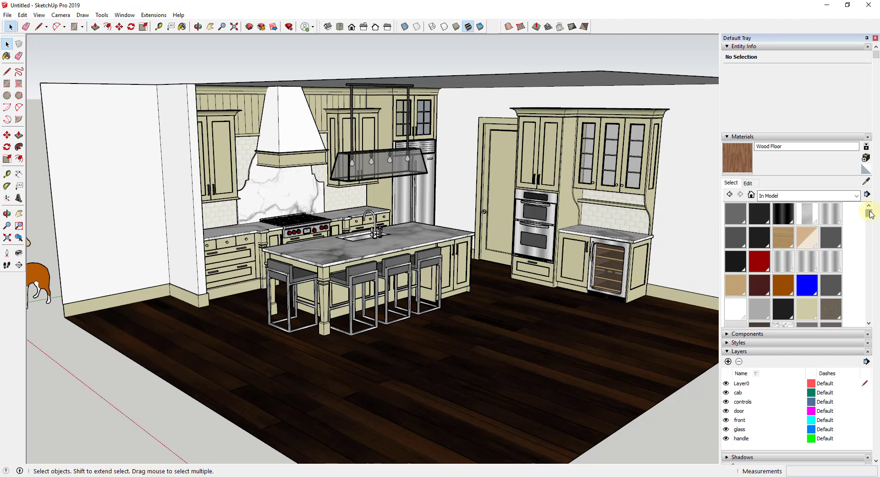
Step: Locate the new Wood Floor material among the In Model materials
{"action": "left_click_drag", "start_coordinate": [870, 214], "coordinate": [869, 299]}
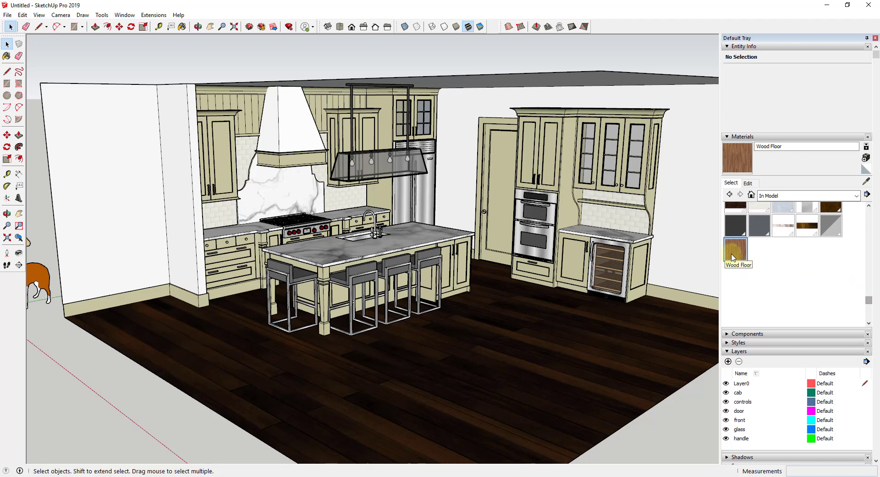
{"action": "left_click", "coordinate": [789, 197]}
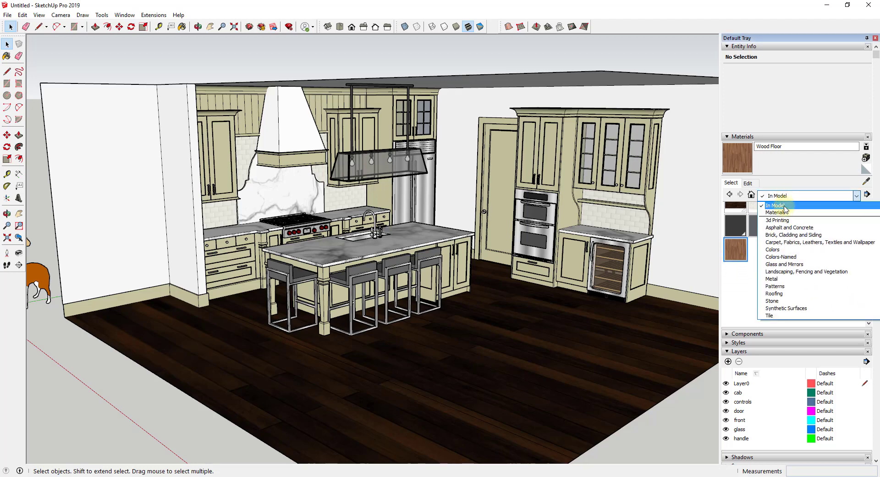
{"action": "left_click", "coordinate": [785, 209]}
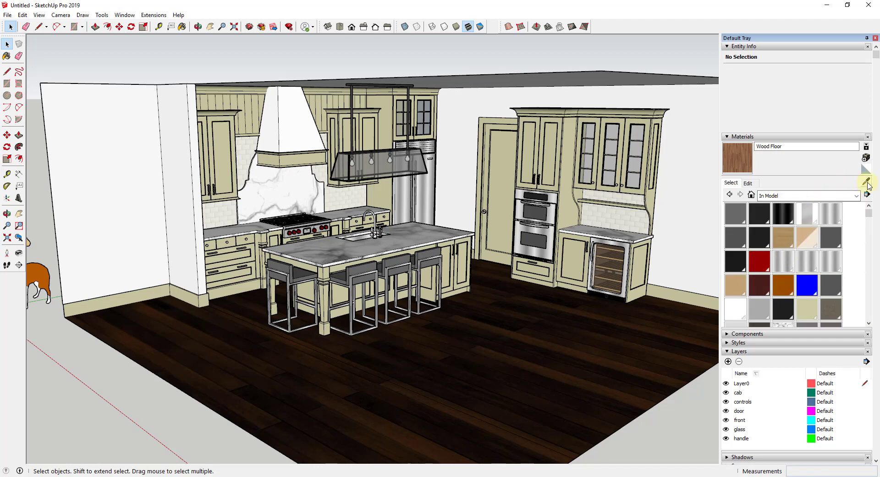
Step: Open the room group containing the floor for editing and sample the existing dark wood floor material
{"action": "double_click", "coordinate": [511, 377]}
{"action": "left_click", "coordinate": [416, 406]}
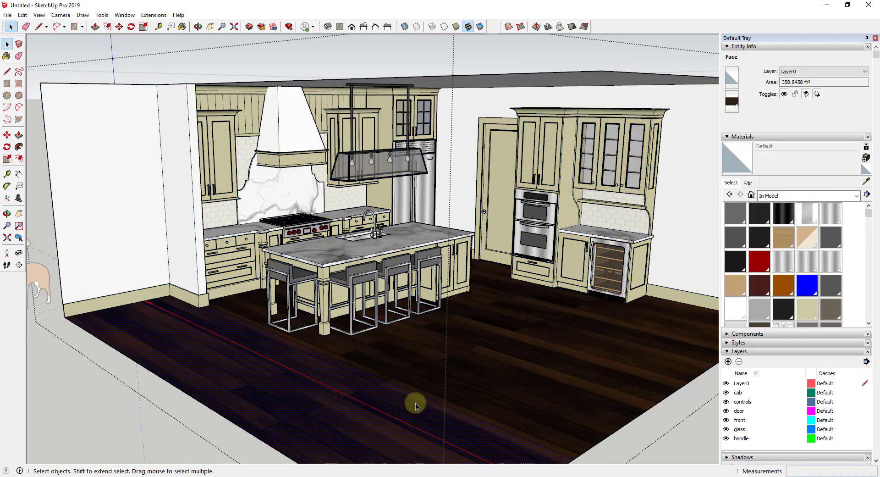
{"action": "left_click", "coordinate": [398, 411]}
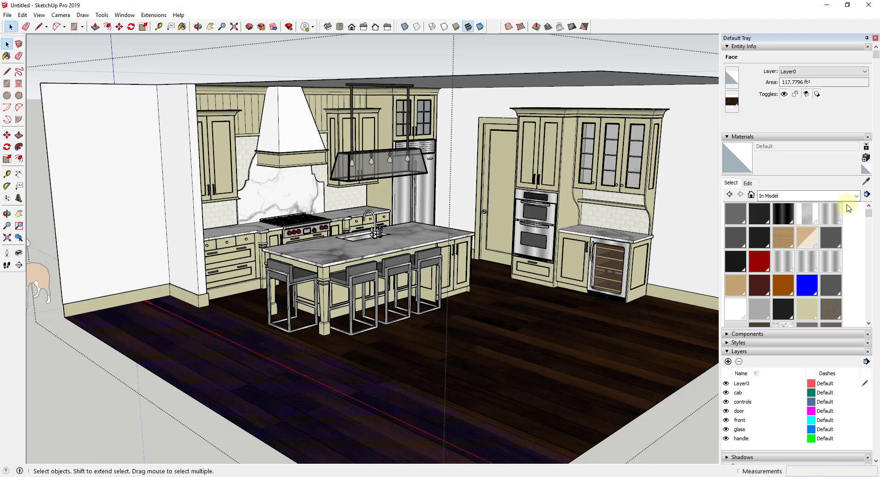
{"action": "left_click", "coordinate": [865, 183]}
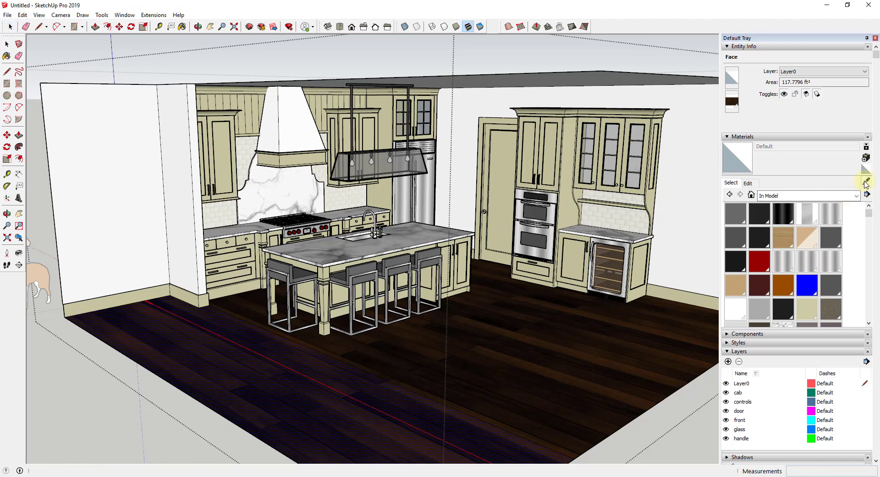
{"action": "left_click", "coordinate": [497, 344]}
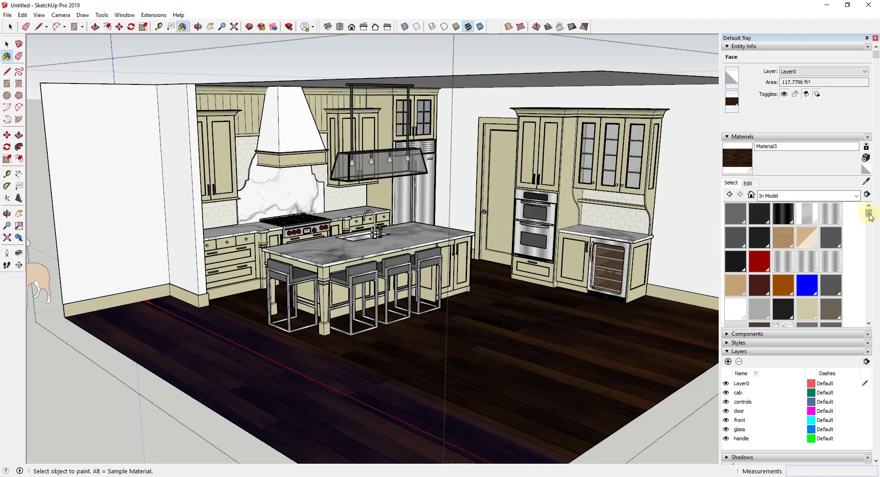
Step: Paint both floor faces of the kitchen with the Wood Floor material from the In Model collection
{"action": "left_click", "coordinate": [820, 197]}
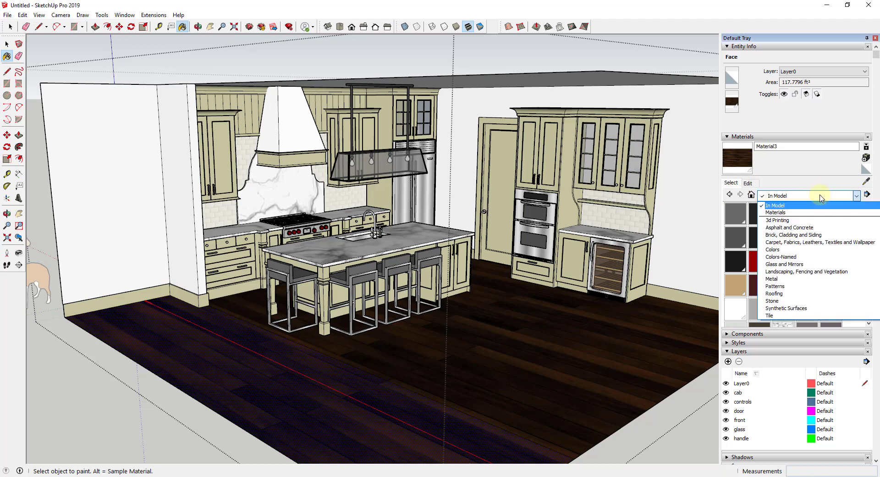
{"action": "left_click", "coordinate": [806, 204]}
{"action": "scroll", "coordinate": [872, 267], "scroll_direction": "down", "scroll_amount": 3}
{"action": "scroll", "coordinate": [871, 284], "scroll_direction": "down", "scroll_amount": 5}
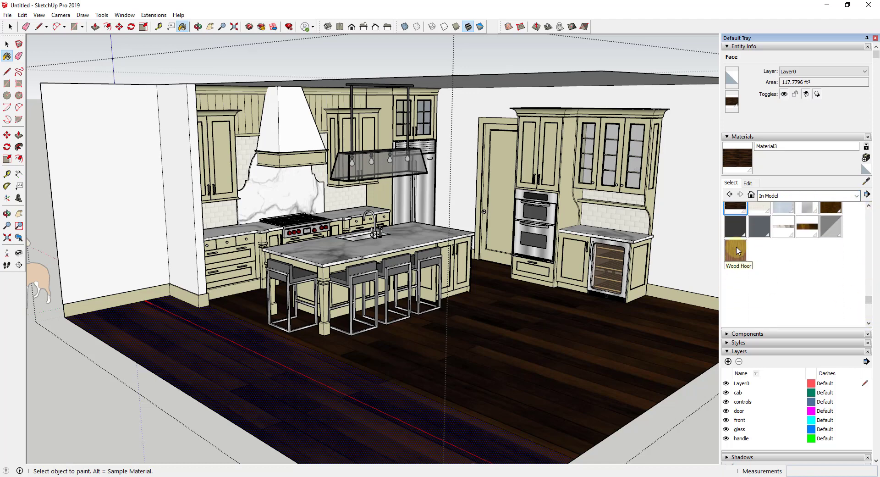
{"action": "left_click", "coordinate": [738, 249]}
{"action": "left_click", "coordinate": [548, 326]}
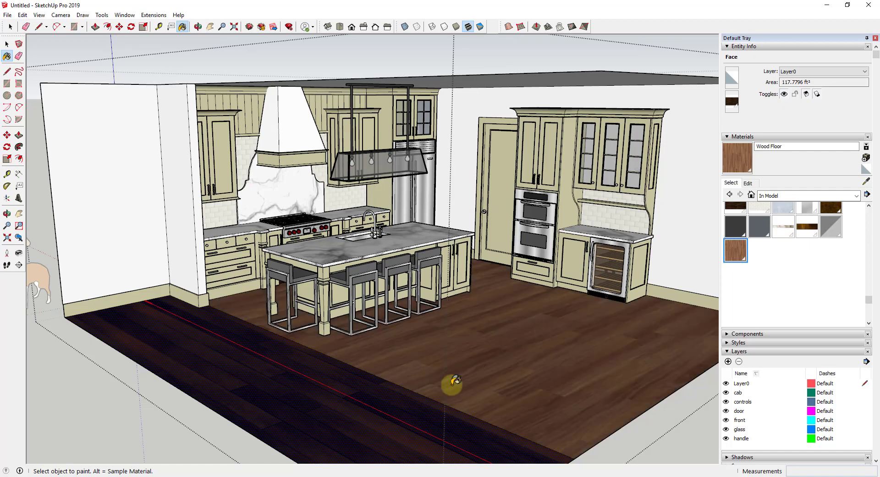
{"action": "left_click", "coordinate": [397, 412]}
Step: Leave the Paint Bucket and examine the scale of the wood planks on the floor from afar and up close
{"action": "mouse_move", "coordinate": [452, 340]}
{"action": "middle_mouse_down"}
{"action": "mouse_move", "coordinate": [442, 403]}
{"action": "mouse_move", "coordinate": [448, 326]}
{"action": "mouse_move", "coordinate": [468, 389]}
{"action": "mouse_move", "coordinate": [460, 365]}
{"action": "mouse_move", "coordinate": [500, 309]}
{"action": "middle_mouse_up"}
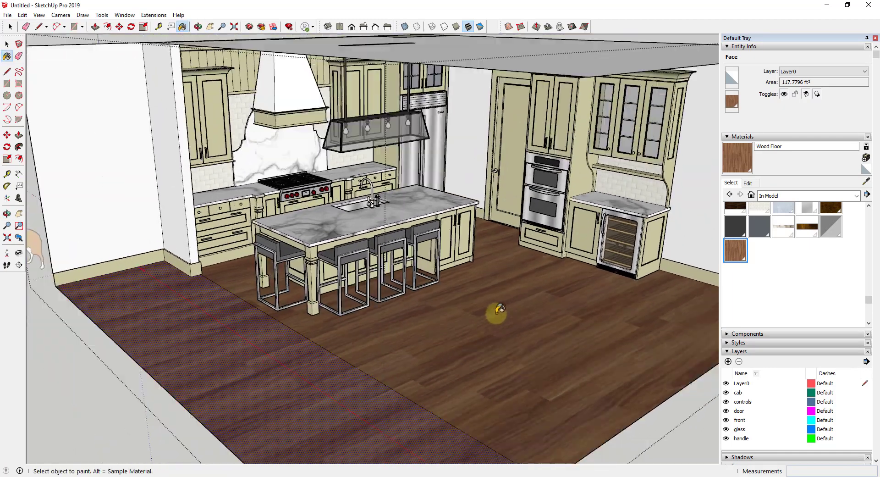
{"action": "scroll", "coordinate": [500, 312], "scroll_direction": "down", "scroll_amount": 2}
{"action": "key", "text": "space"}
{"action": "scroll", "coordinate": [503, 320], "scroll_direction": "down", "scroll_amount": 3}
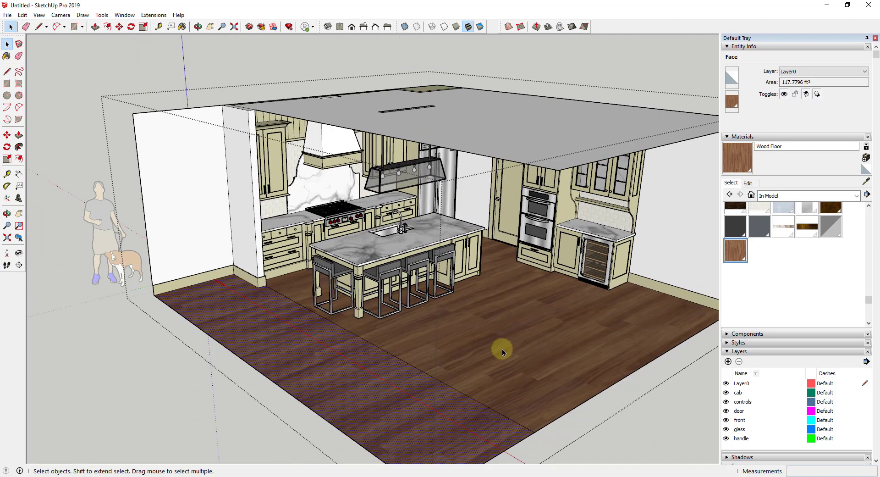
{"action": "scroll", "coordinate": [518, 340], "scroll_direction": "up", "scroll_amount": 3}
{"action": "scroll", "coordinate": [496, 327], "scroll_direction": "up", "scroll_amount": 2}
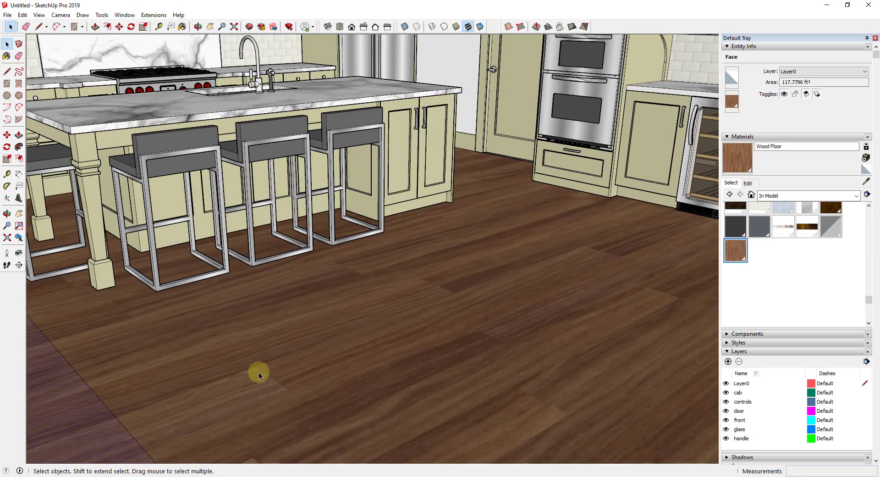
{"action": "scroll", "coordinate": [383, 370], "scroll_direction": "down", "scroll_amount": 5}
{"action": "scroll", "coordinate": [440, 272], "scroll_direction": "up", "scroll_amount": 4}
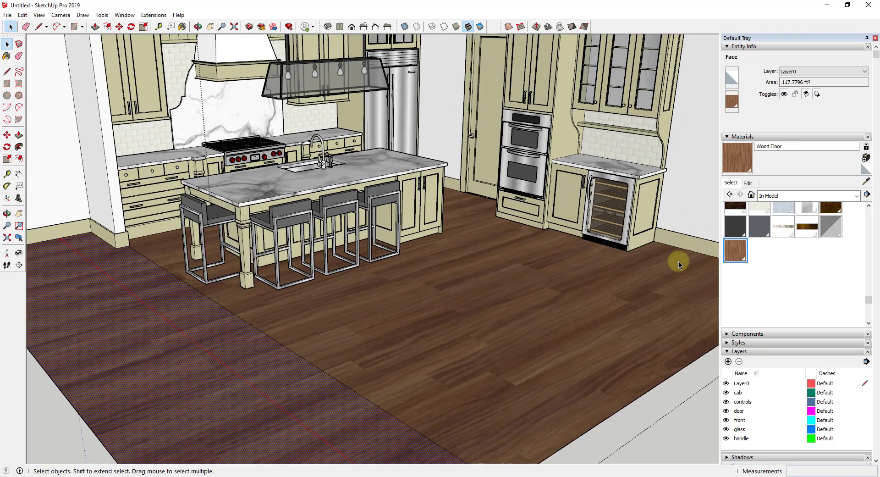
Step: Edit the Wood Floor material and set its texture width to 10' with the aspect ratio locked
{"action": "left_click", "coordinate": [747, 183]}
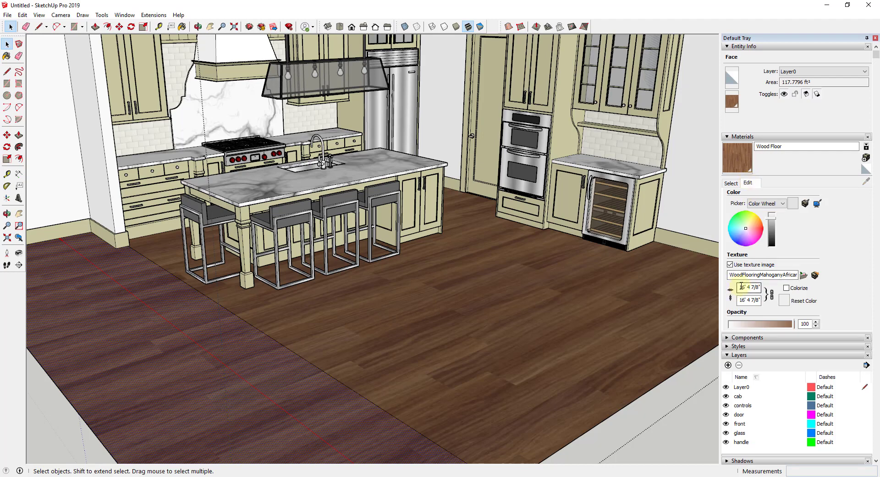
{"action": "left_click_drag", "start_coordinate": [739, 287], "coordinate": [781, 287]}
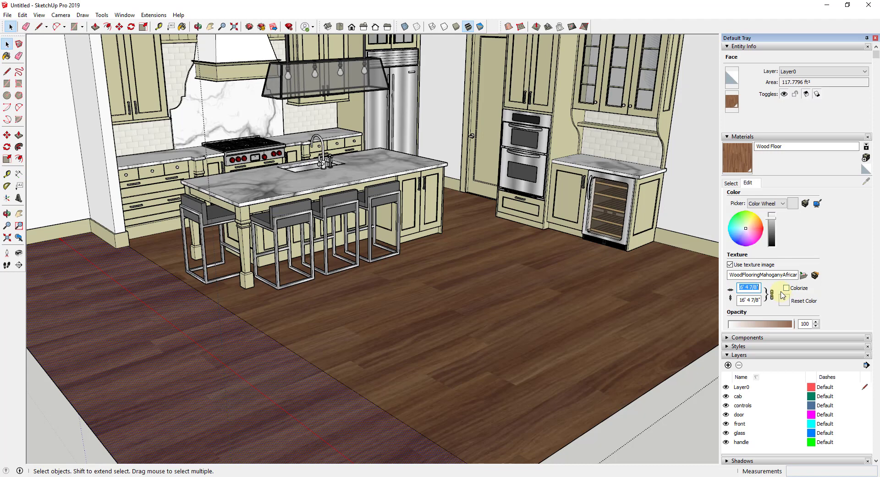
{"action": "type", "text": "10'"}
{"action": "key", "text": "Return"}
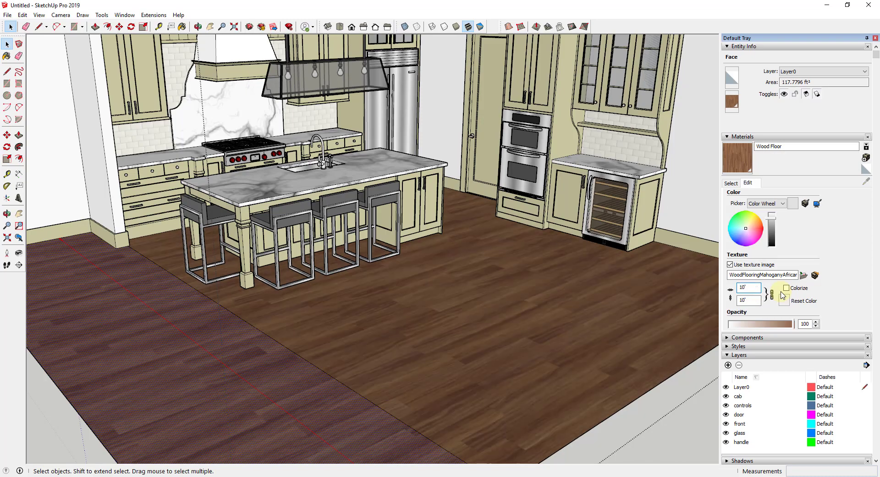
Step: Check the plank scale on the kitchen floor and reduce the Wood Floor texture width to 5', keeping the aspect ratio locked
{"action": "middle_click_drag", "start_coordinate": [497, 347], "coordinate": [440, 371]}
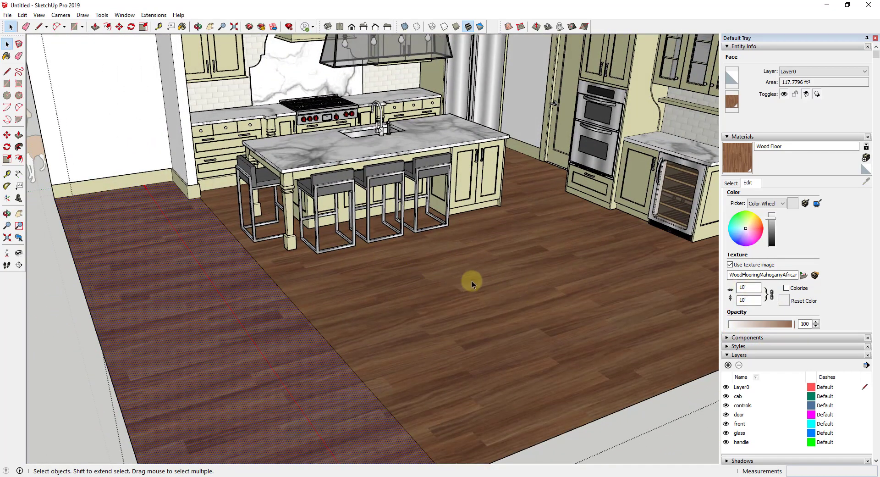
{"action": "middle_click_drag", "start_coordinate": [472, 281], "coordinate": [454, 289]}
{"action": "scroll", "coordinate": [379, 310], "scroll_direction": "up", "scroll_amount": 5}
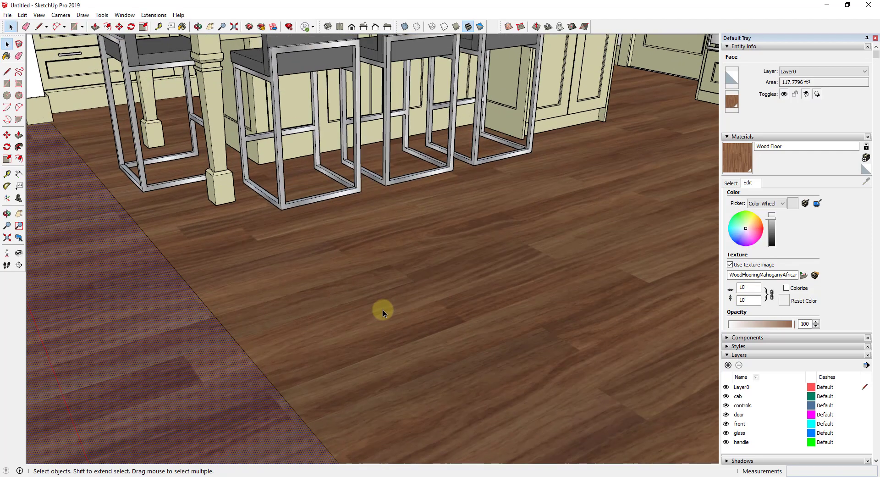
{"action": "scroll", "coordinate": [383, 307], "scroll_direction": "down", "scroll_amount": 3}
{"action": "scroll", "coordinate": [382, 307], "scroll_direction": "down", "scroll_amount": 4}
{"action": "double_click", "coordinate": [745, 287]}
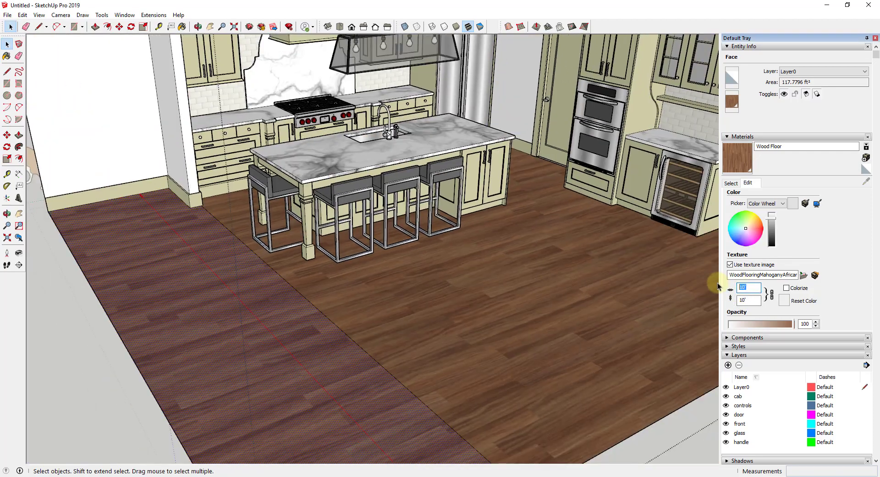
{"action": "type", "text": "5"}
{"action": "key", "text": "Tab"}
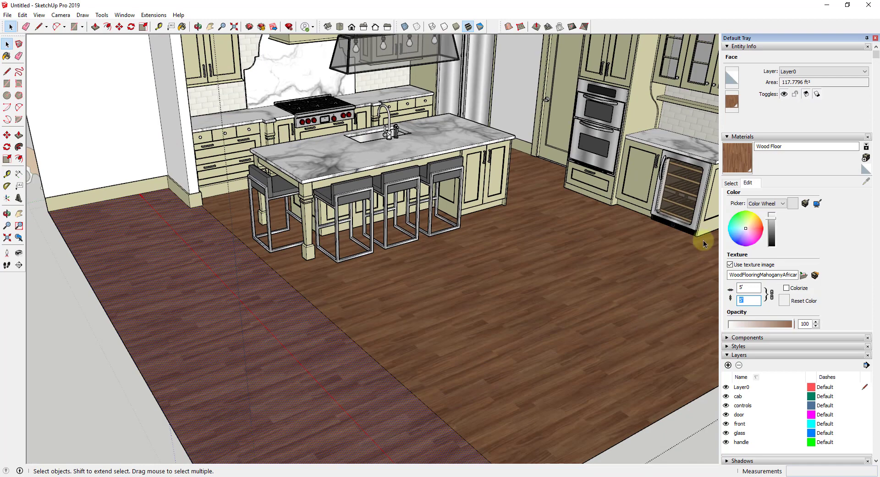
Step: Unlock the Wood Floor texture's aspect ratio and try stretching only its width to 10'
{"action": "left_click", "coordinate": [772, 295]}
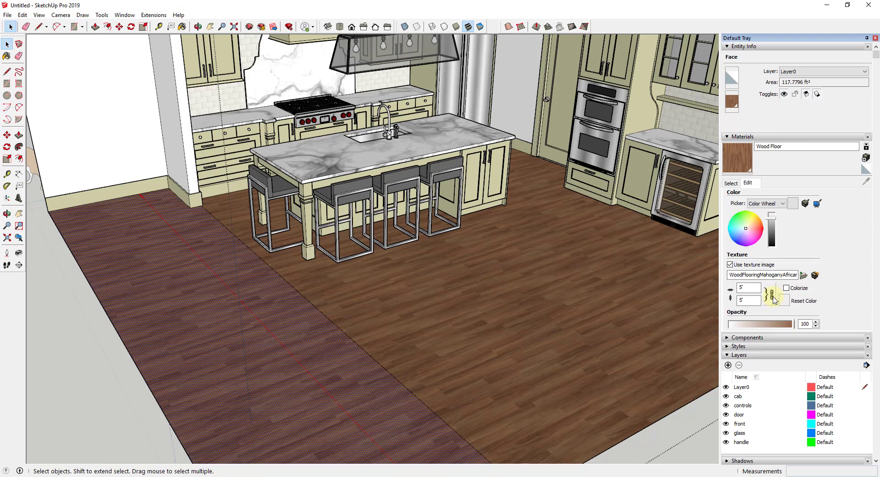
{"action": "left_click", "coordinate": [773, 295]}
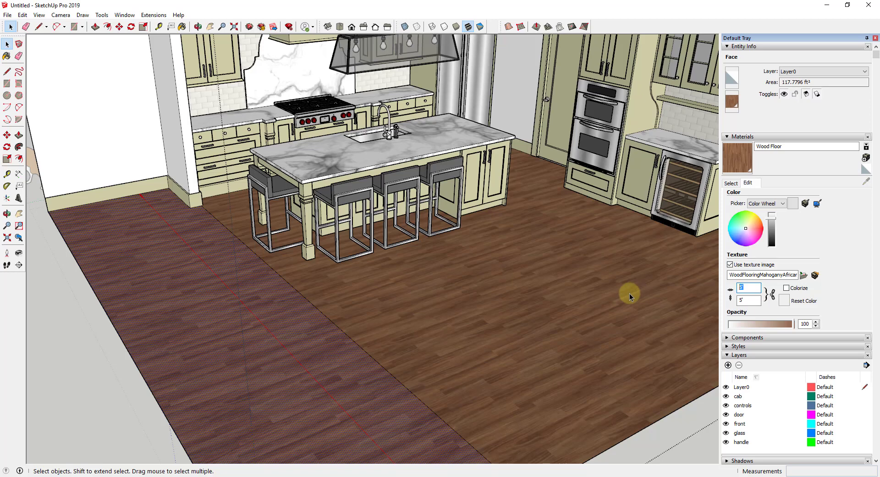
{"action": "type", "text": "10"}
{"action": "key", "text": "Return"}
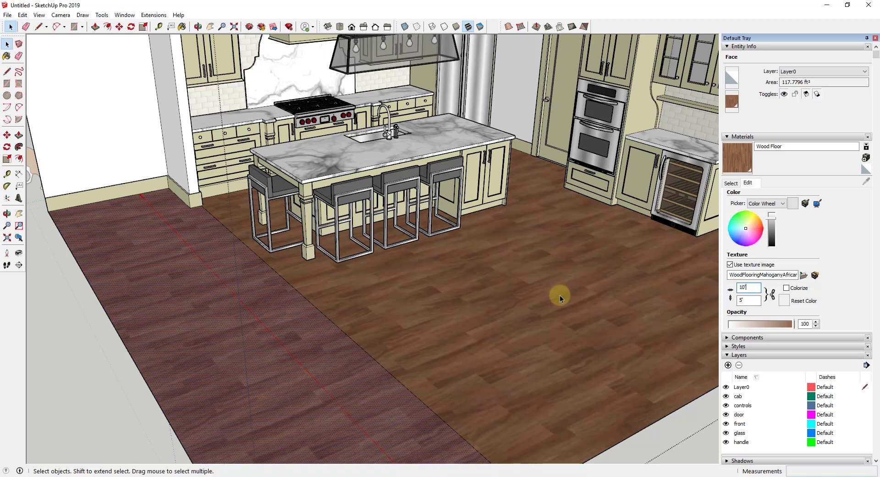
Step: Return the Wood Floor texture width to 5' and lock the aspect ratio again
{"action": "double_click", "coordinate": [744, 300]}
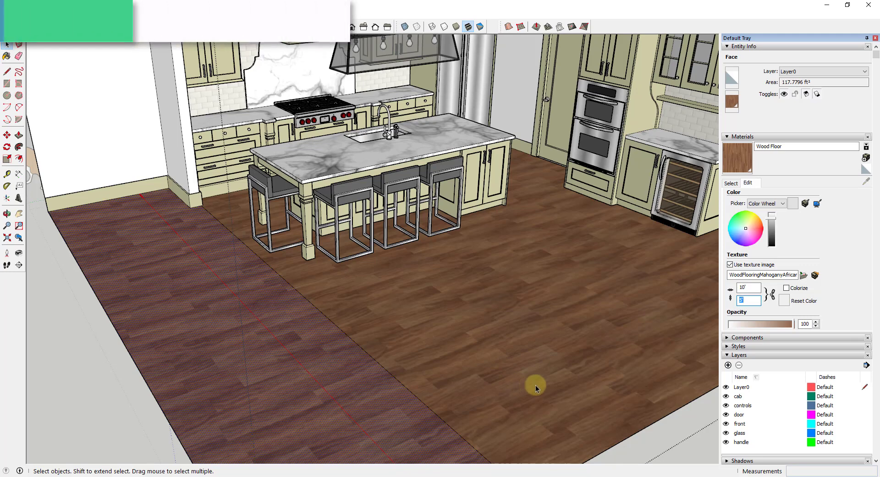
{"action": "key", "text": "shift+Tab"}
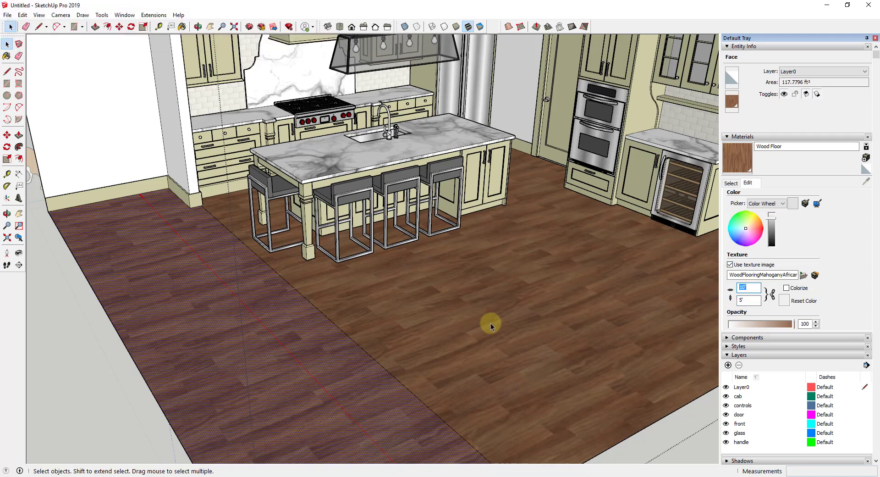
{"action": "type", "text": "5"}
{"action": "key", "text": "Return"}
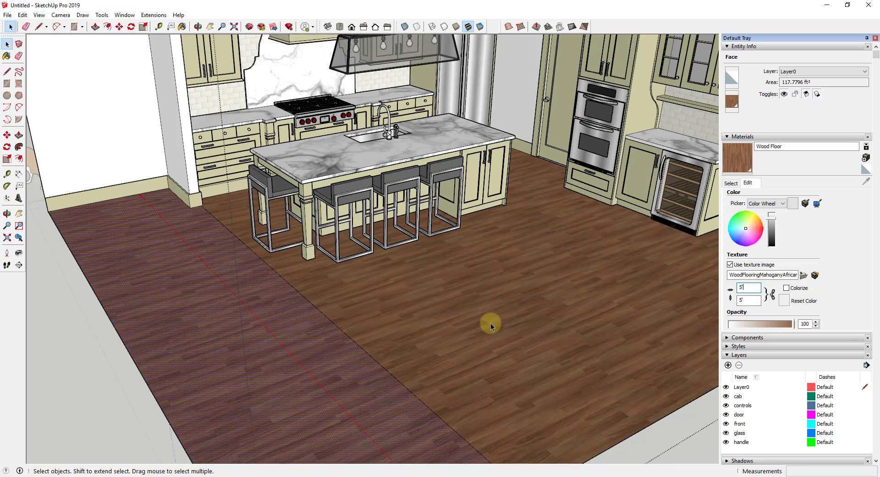
{"action": "left_click", "coordinate": [771, 297]}
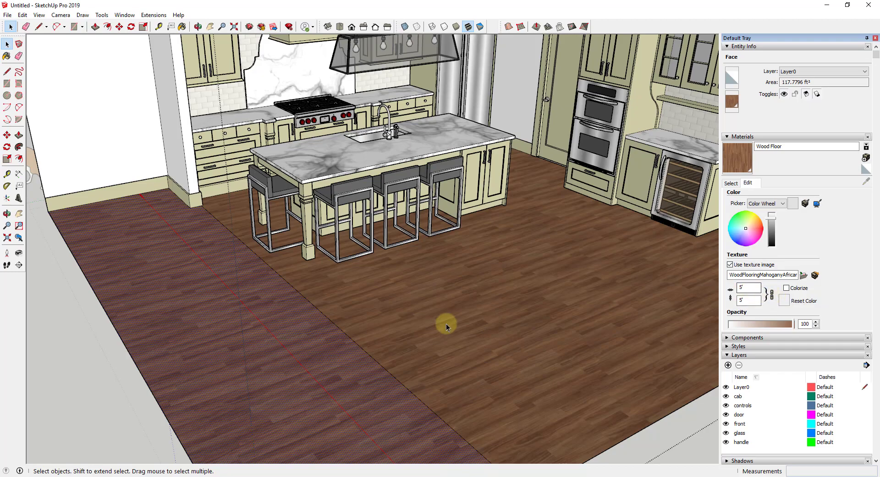
Step: Examine the wood floor from farther away and select the kitchen island for a close look at its countertop
{"action": "middle_click_drag", "start_coordinate": [448, 321], "coordinate": [496, 363]}
{"action": "scroll", "coordinate": [496, 362], "scroll_direction": "down", "scroll_amount": 6}
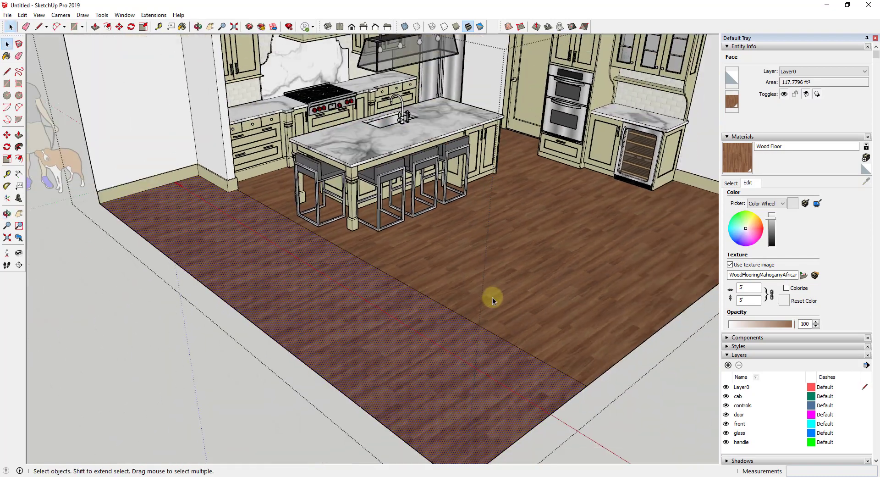
{"action": "middle_click_drag", "start_coordinate": [490, 296], "coordinate": [467, 287], "text": "shift"}
{"action": "key", "text": "space"}
{"action": "left_click", "coordinate": [350, 155]}
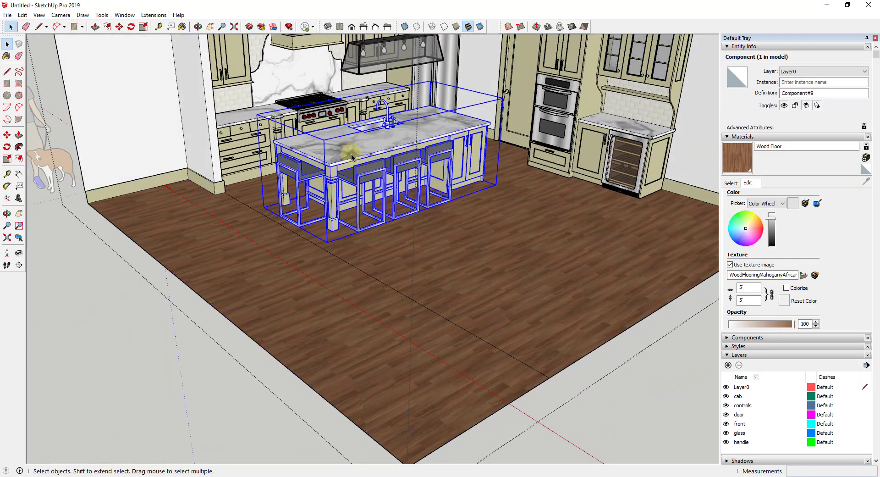
{"action": "scroll", "coordinate": [585, 238], "scroll_direction": "down", "scroll_amount": 3}
{"action": "scroll", "coordinate": [478, 167], "scroll_direction": "up", "scroll_amount": 5}
{"action": "scroll", "coordinate": [478, 168], "scroll_direction": "up", "scroll_amount": 3}
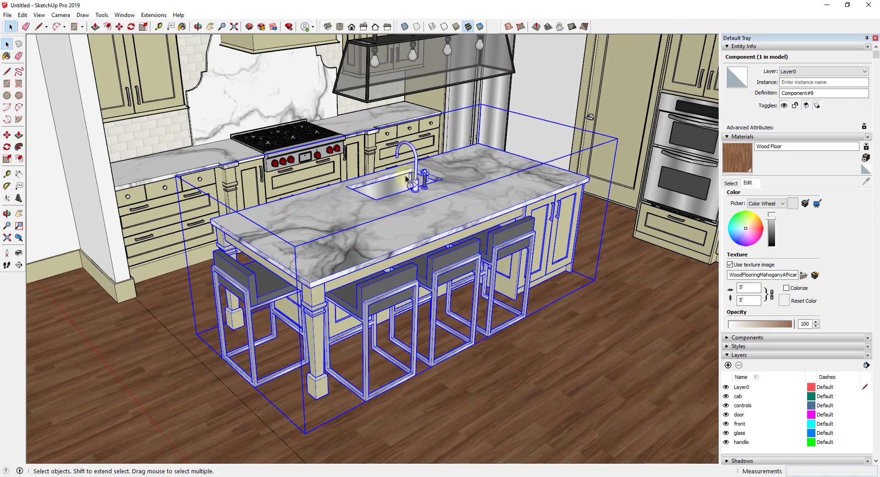
{"action": "middle_click_drag", "start_coordinate": [411, 180], "coordinate": [447, 176]}
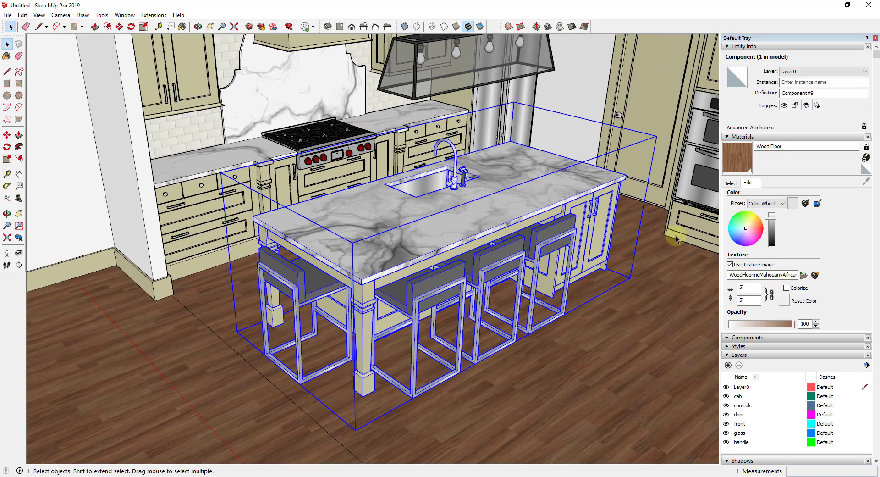
Step: Create a material named Marble from the Marble062_COL_3K image at 5' texture size and locate it in the In Model collection
{"action": "left_click", "coordinate": [732, 183]}
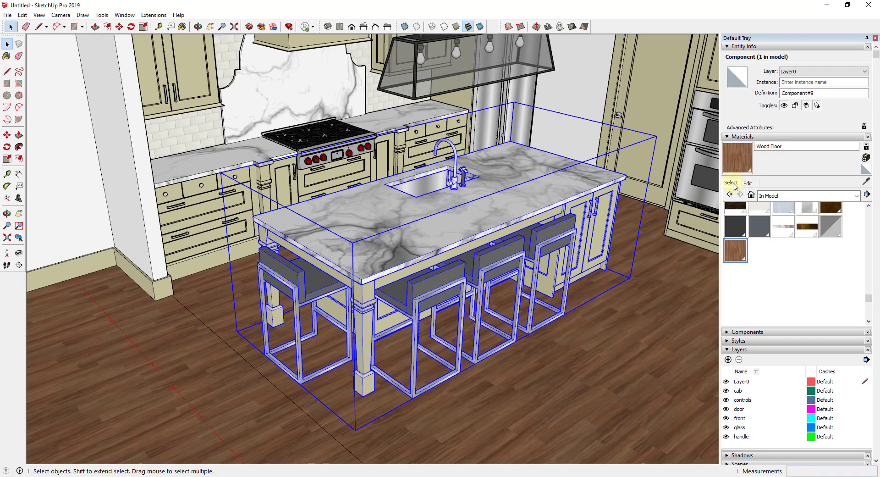
{"action": "left_click", "coordinate": [866, 157]}
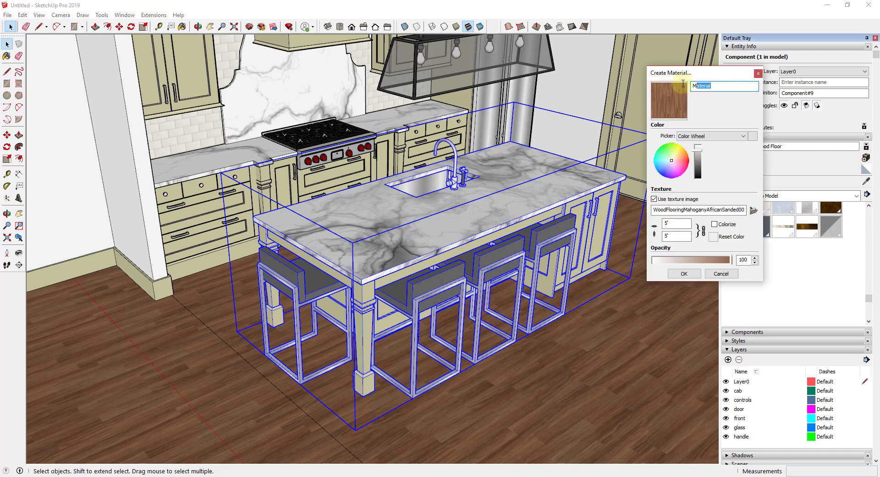
{"action": "type", "text": "m"}
{"action": "left_click", "coordinate": [754, 211]}
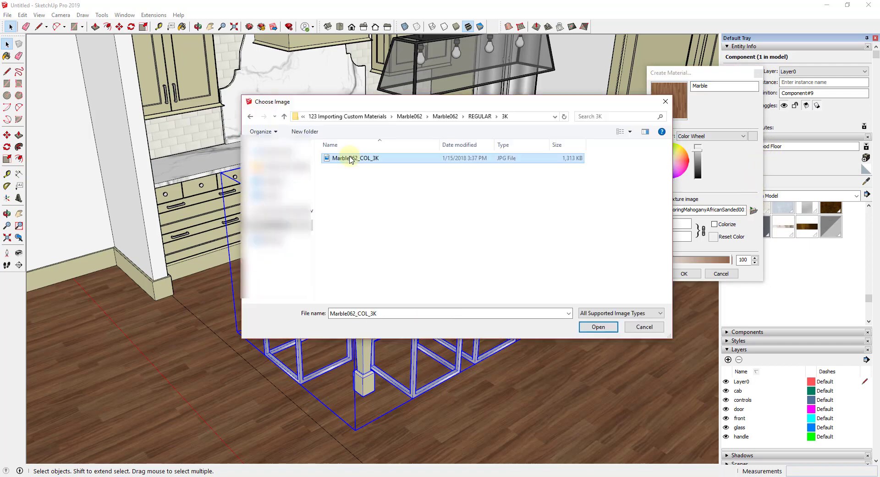
{"action": "double_click", "coordinate": [354, 159]}
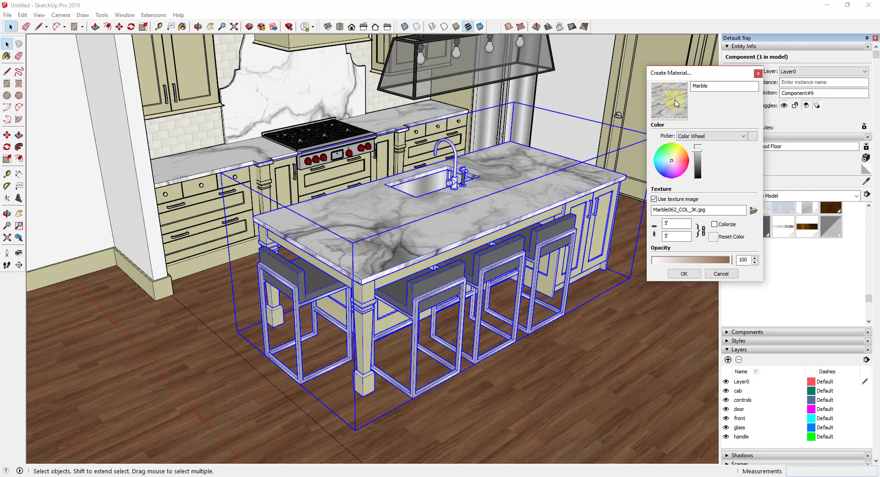
{"action": "left_click", "coordinate": [682, 273]}
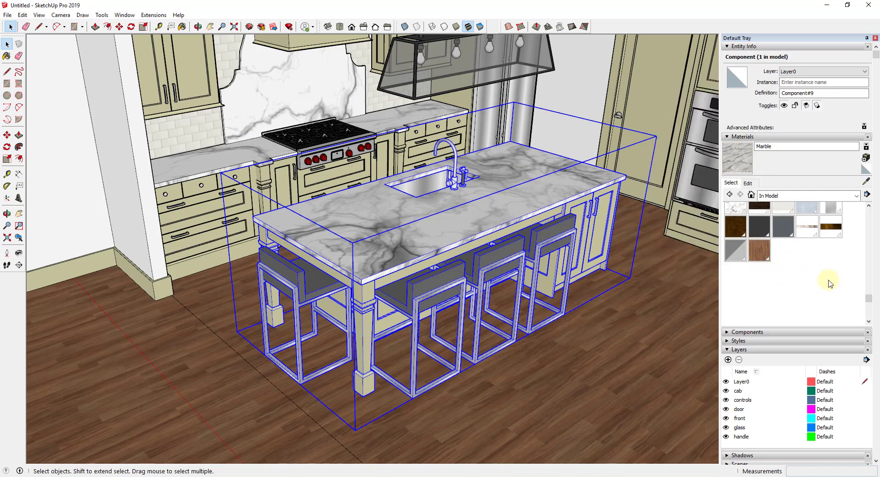
{"action": "left_click_drag", "start_coordinate": [868, 298], "coordinate": [868, 248]}
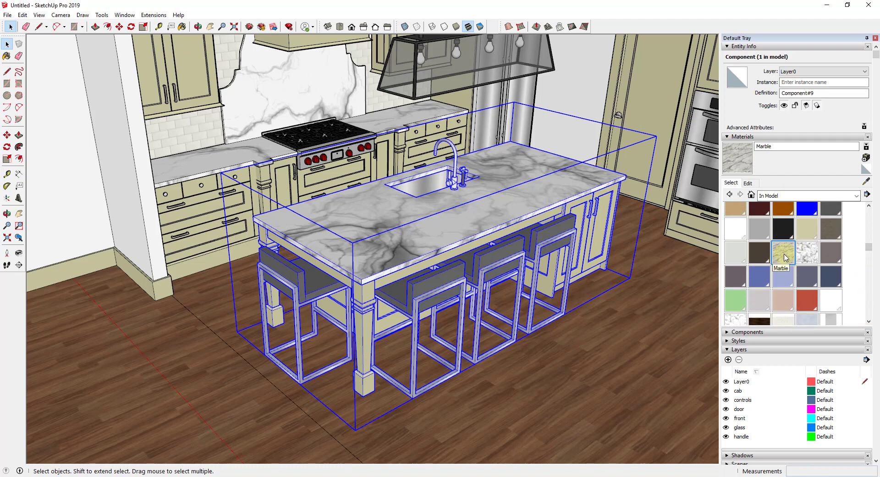
Step: Open the nested countertop of the kitchen island for editing and select all its faces that share the same material
{"action": "double_click", "coordinate": [442, 221]}
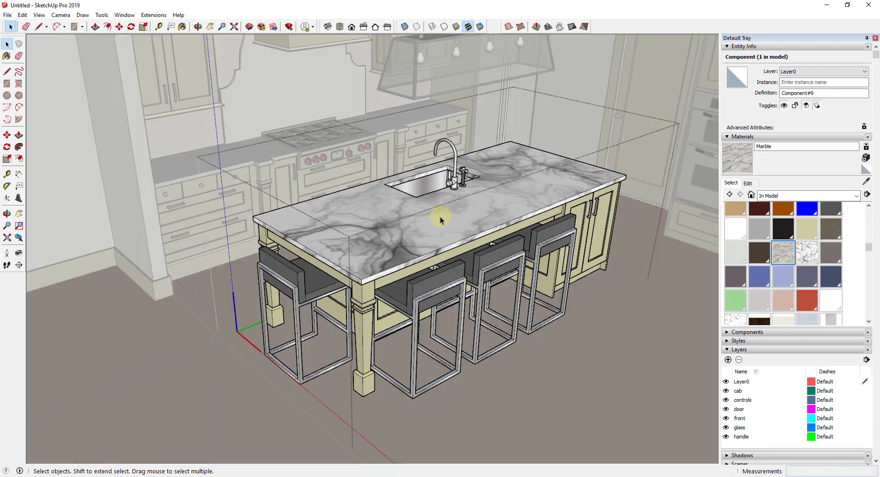
{"action": "left_click", "coordinate": [440, 219]}
{"action": "double_click", "coordinate": [440, 220]}
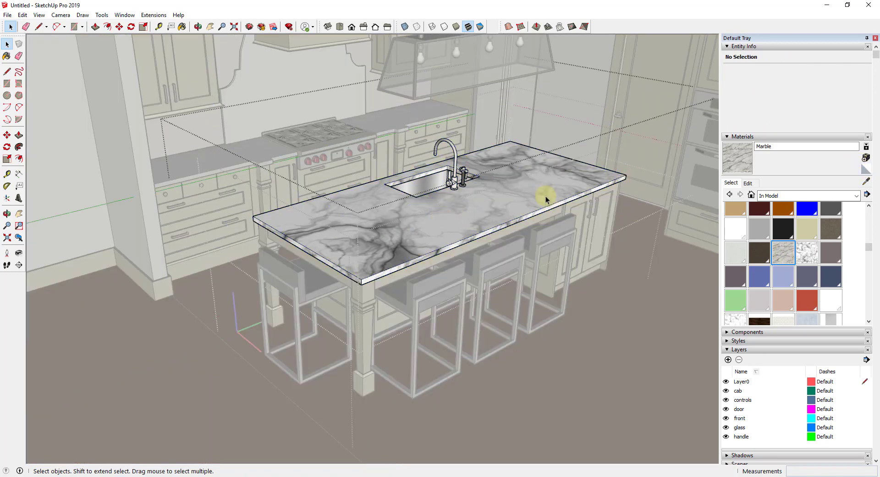
{"action": "left_click", "coordinate": [389, 235]}
{"action": "double_click", "coordinate": [360, 243]}
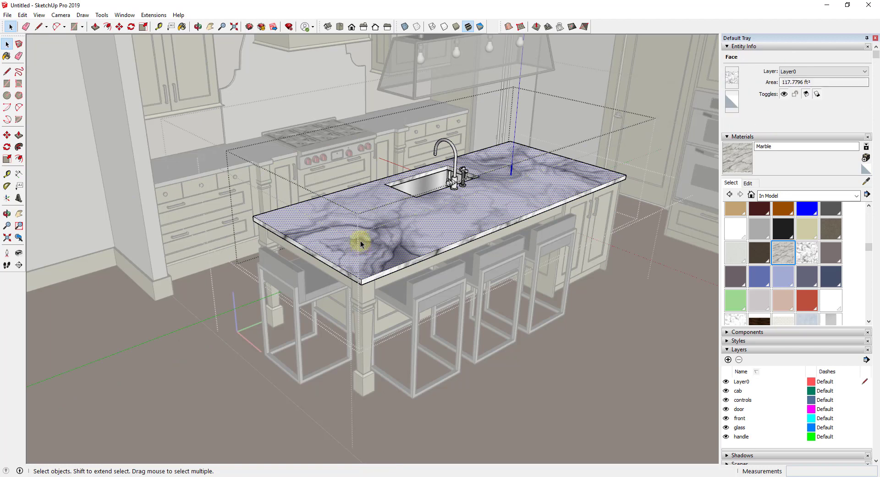
{"action": "right_click", "coordinate": [393, 234]}
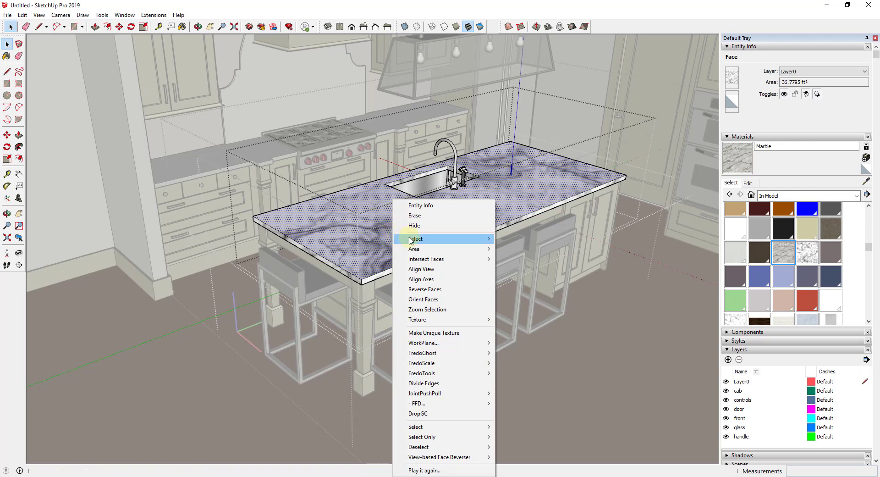
{"action": "mouse_move", "coordinate": [417, 239]}
{"action": "left_click", "coordinate": [528, 280]}
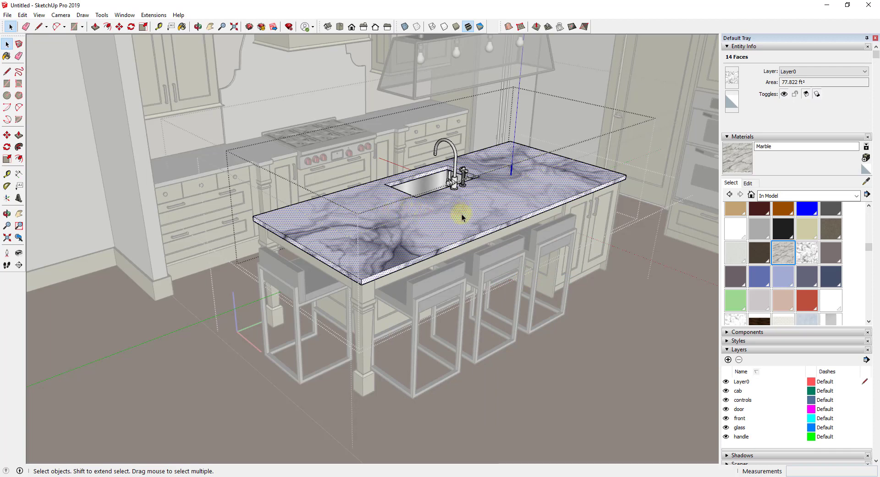
Step: Paint the selected island countertop faces with the new Marble material and open that material's edit settings
{"action": "left_click", "coordinate": [738, 161]}
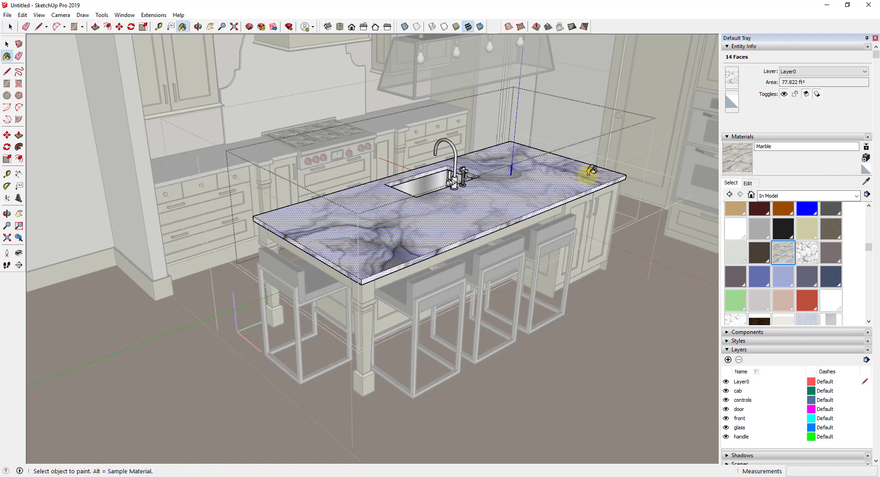
{"action": "left_click", "coordinate": [534, 173]}
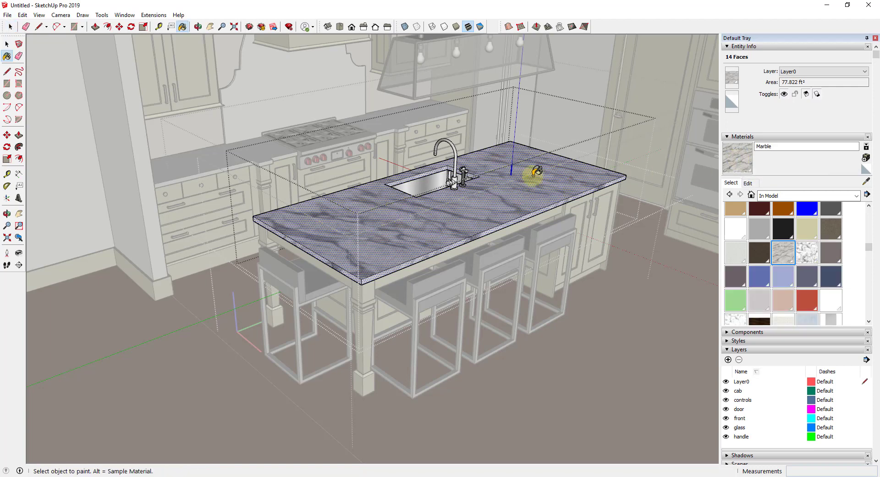
{"action": "mouse_move", "coordinate": [439, 229]}
{"action": "middle_mouse_down"}
{"action": "mouse_move", "coordinate": [467, 259]}
{"action": "mouse_move", "coordinate": [469, 247]}
{"action": "mouse_move", "coordinate": [445, 234]}
{"action": "mouse_move", "coordinate": [472, 233]}
{"action": "middle_mouse_up"}
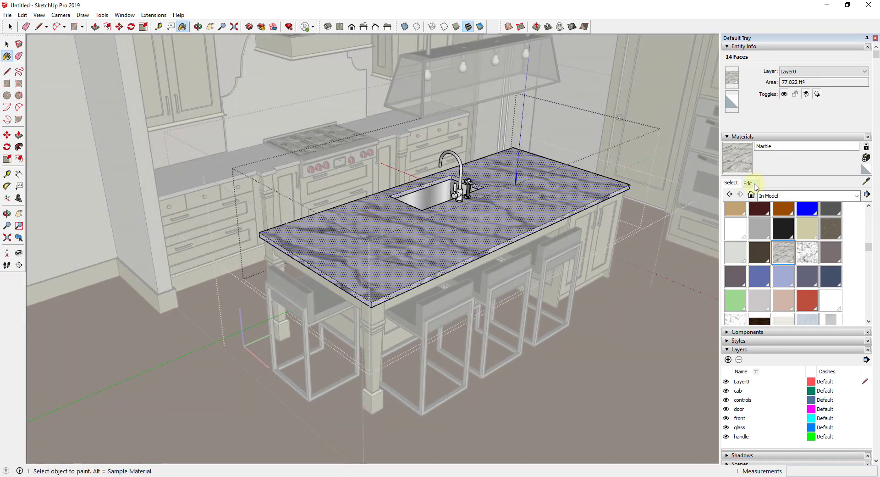
{"action": "left_click", "coordinate": [748, 183]}
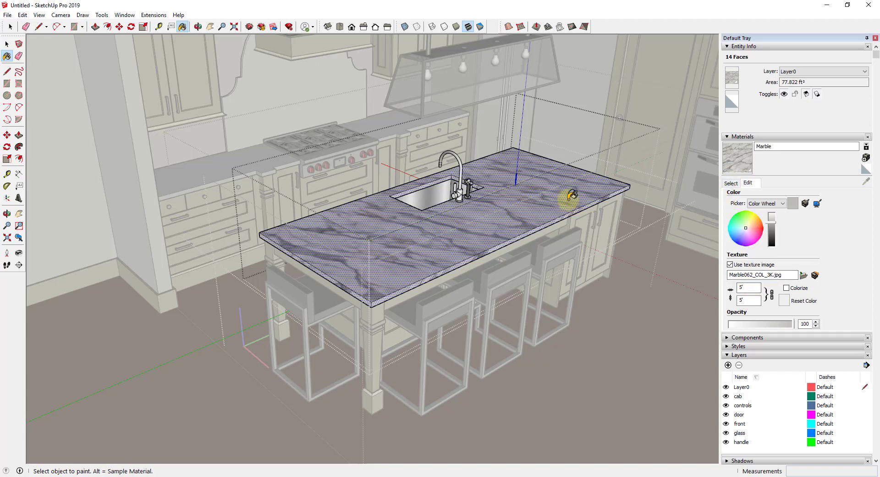
{"action": "key", "text": "space"}
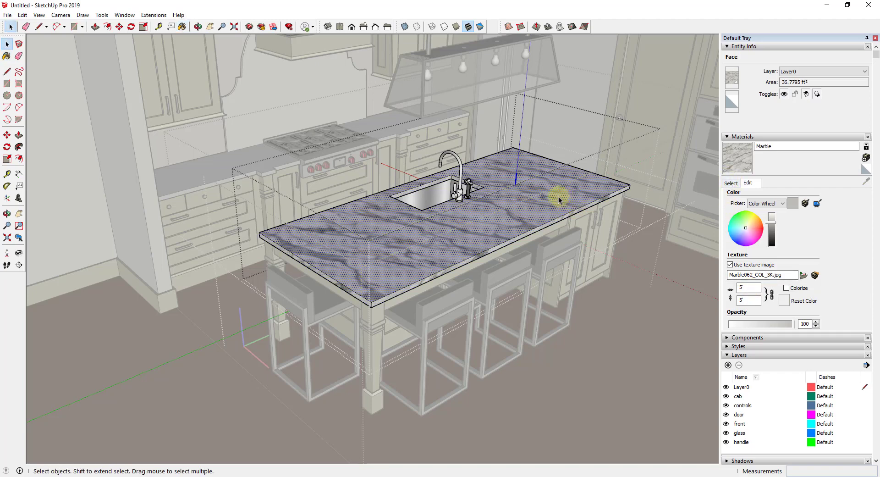
Step: Select all same-material faces of the countertops and backsplash around the range and paint them with Marble
{"action": "middle_click_drag", "start_coordinate": [558, 199], "coordinate": [209, 205]}
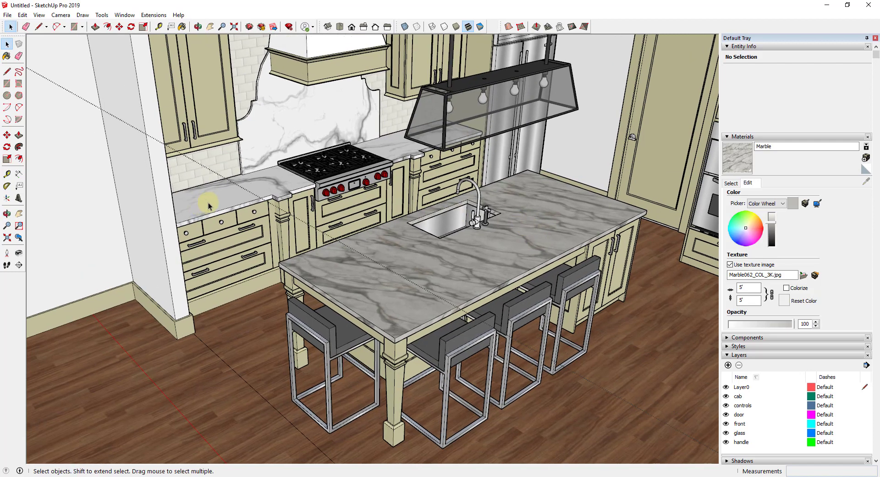
{"action": "triple_click", "coordinate": [255, 192]}
{"action": "right_click", "coordinate": [261, 184]}
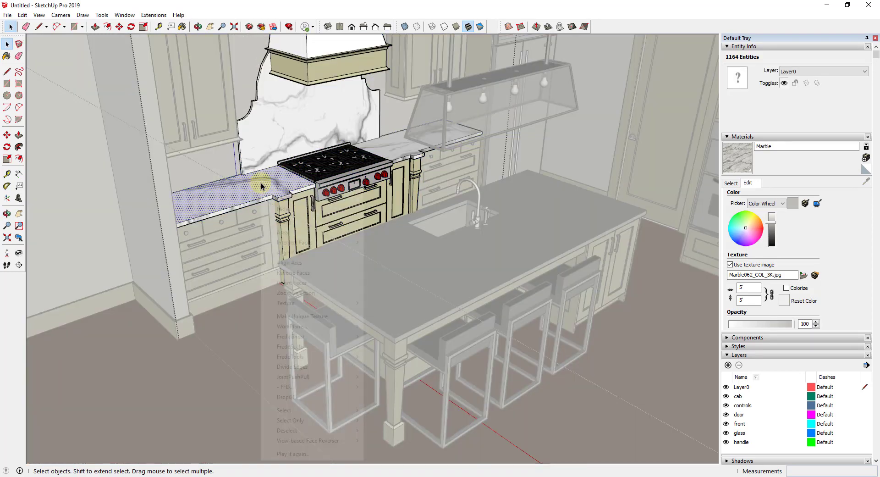
{"action": "mouse_move", "coordinate": [339, 222]}
{"action": "left_click", "coordinate": [412, 263]}
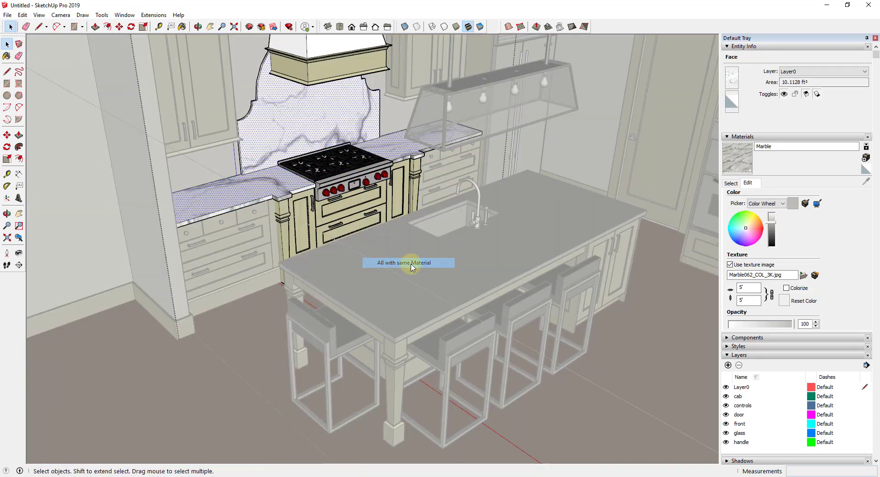
{"action": "key", "text": "b"}
{"action": "left_click", "coordinate": [301, 115]}
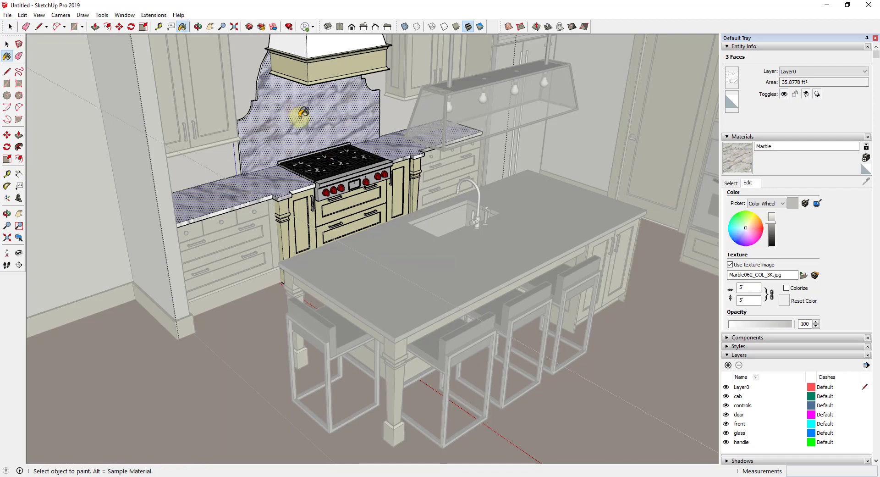
{"action": "key", "text": "space"}
Step: Select all same-material faces of the countertop above the wine cooler and paint them with Marble
{"action": "middle_click_drag", "start_coordinate": [509, 202], "coordinate": [541, 206]}
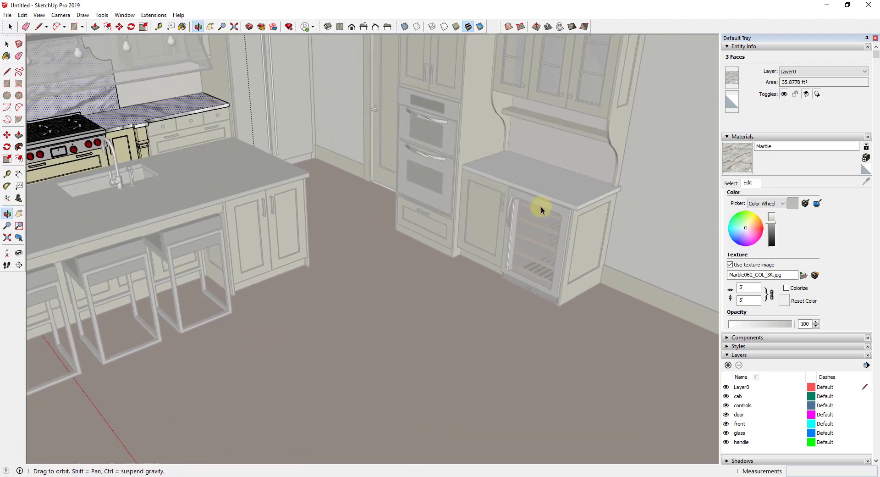
{"action": "key", "text": "space"}
{"action": "left_click", "coordinate": [549, 179]}
{"action": "right_click", "coordinate": [546, 180]}
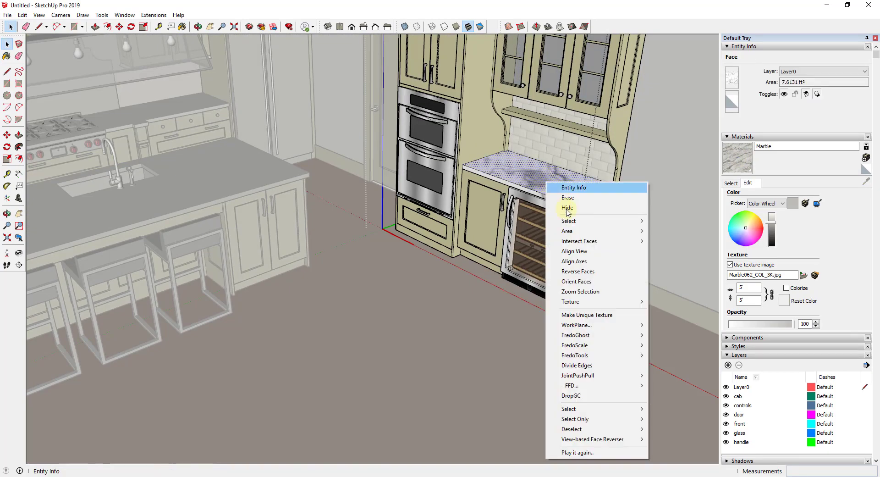
{"action": "mouse_move", "coordinate": [569, 220]}
{"action": "left_click", "coordinate": [673, 261]}
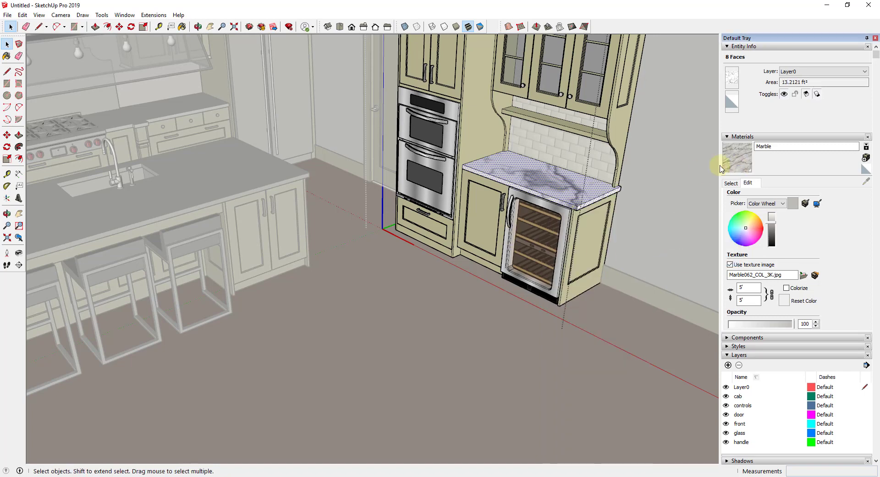
{"action": "key", "text": "b"}
{"action": "mouse_move", "coordinate": [565, 177]}
{"action": "middle_mouse_down"}
{"action": "mouse_move", "coordinate": [508, 216]}
{"action": "mouse_move", "coordinate": [565, 205]}
{"action": "mouse_move", "coordinate": [557, 212]}
{"action": "middle_mouse_up"}
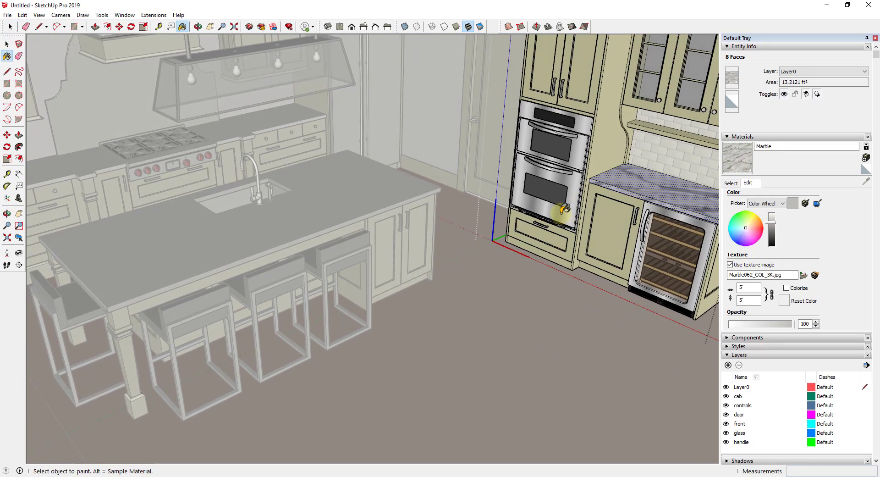
Step: Close the wine cooler cabinet component and select the tiled wall face around the range hood
{"action": "right_click", "coordinate": [510, 271]}
{"action": "left_click", "coordinate": [527, 282]}
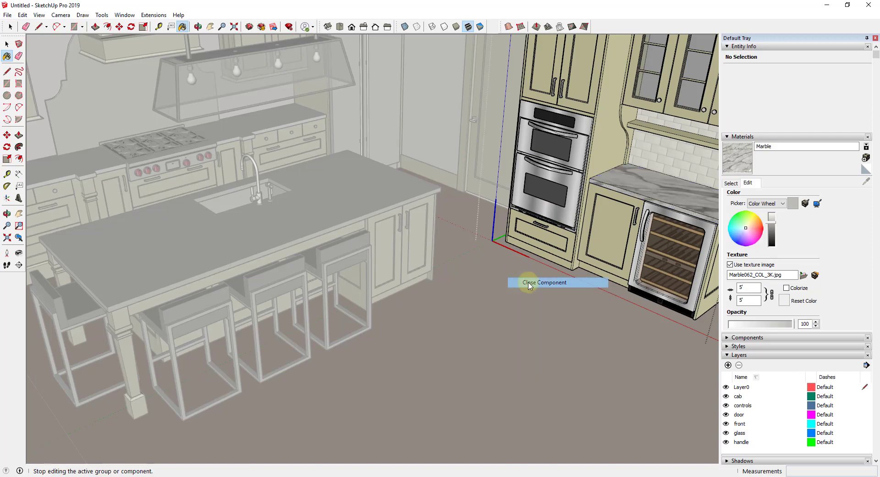
{"action": "key", "text": "o"}
{"action": "key", "text": "space"}
{"action": "scroll", "coordinate": [518, 272], "scroll_direction": "down", "scroll_amount": 3}
{"action": "middle_click_drag", "start_coordinate": [520, 266], "coordinate": [402, 243]}
{"action": "middle_click_drag", "start_coordinate": [384, 157], "coordinate": [207, 179]}
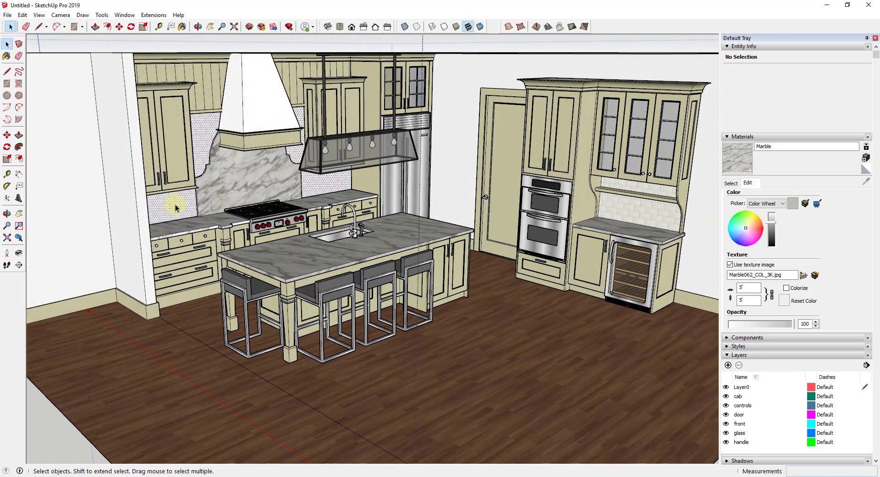
{"action": "left_click", "coordinate": [637, 213]}
{"action": "left_click", "coordinate": [176, 209]}
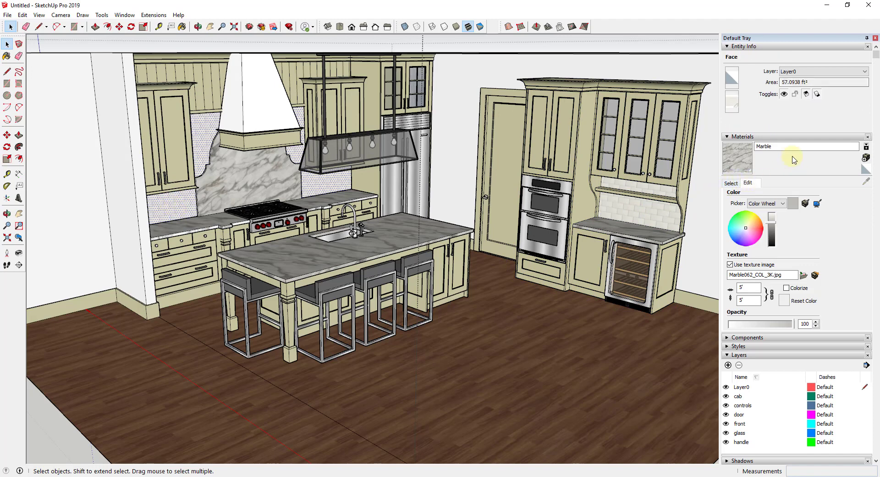
Step: Create a new material named Wall Tile using the TilesRectangularMirrorGray001_COL_2K image from the REGULAR 2K folder as its texture
{"action": "left_click", "coordinate": [866, 159]}
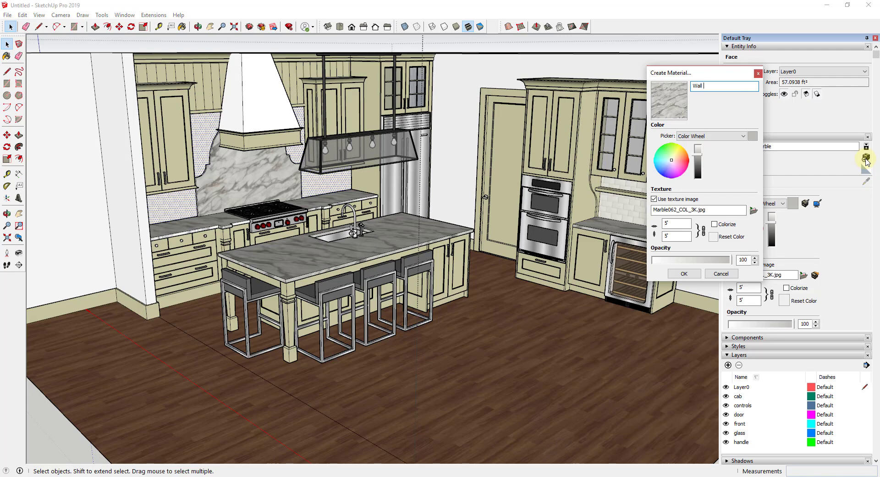
{"action": "left_click", "coordinate": [753, 211]}
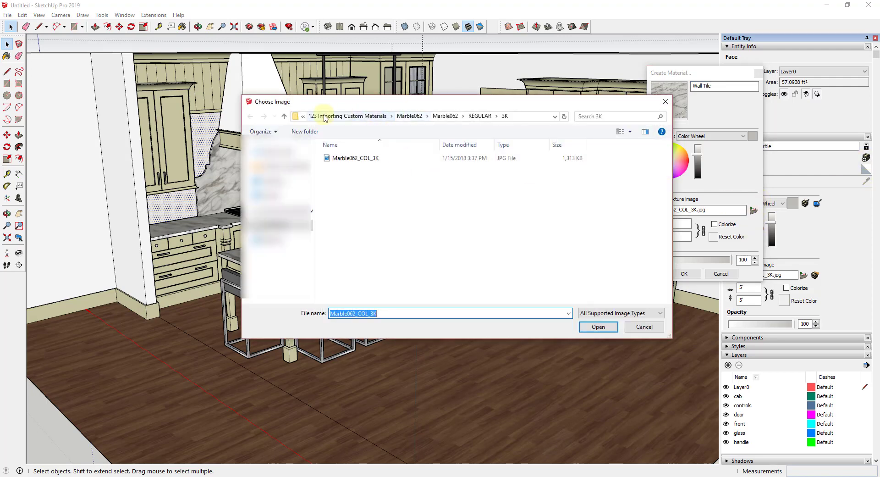
{"action": "left_click", "coordinate": [325, 116]}
{"action": "double_click", "coordinate": [352, 165]}
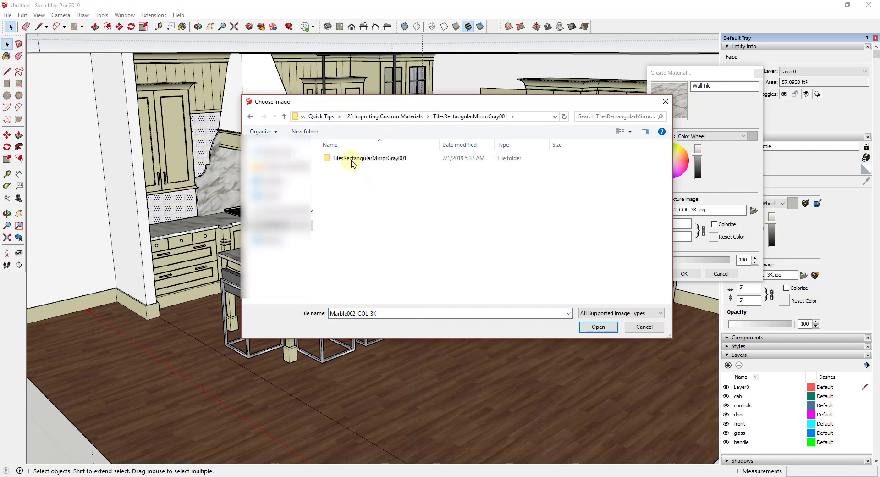
{"action": "double_click", "coordinate": [352, 161]}
{"action": "double_click", "coordinate": [339, 168]}
{"action": "double_click", "coordinate": [336, 159]}
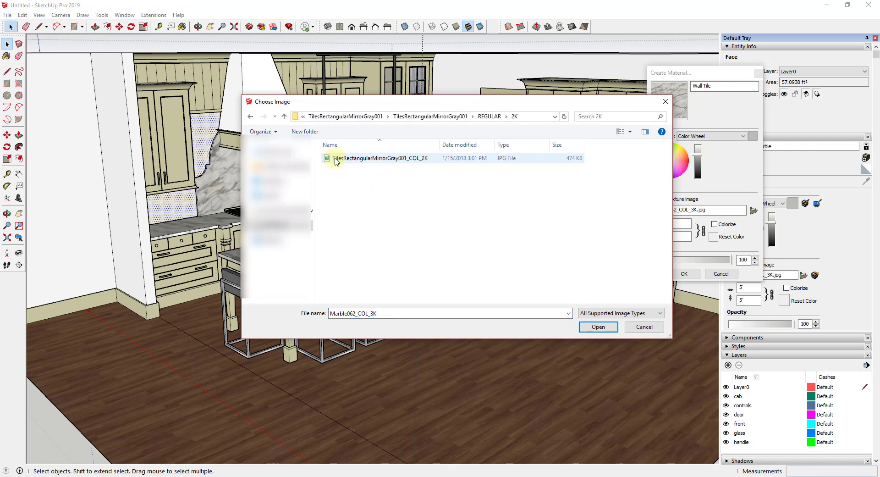
{"action": "double_click", "coordinate": [336, 160]}
{"action": "key", "text": "Return"}
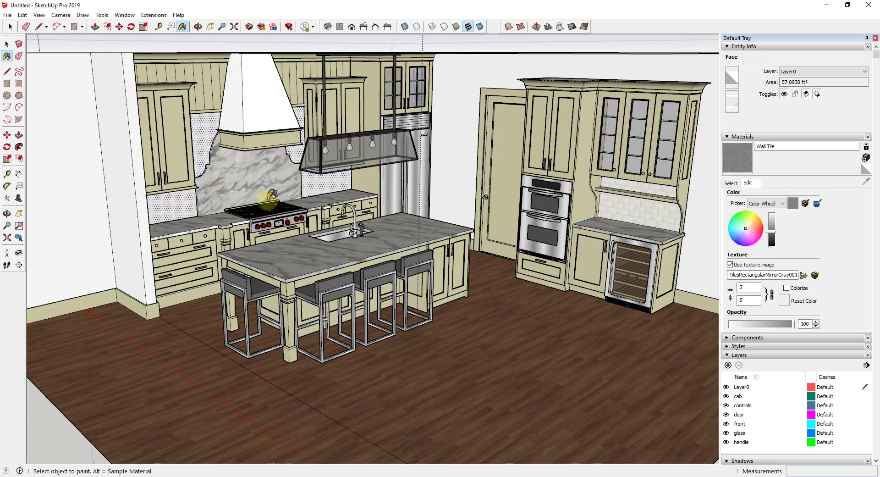
Step: Paint the selected wall face around the range with the new Wall Tile material
{"action": "scroll", "coordinate": [173, 197], "scroll_direction": "up", "scroll_amount": 6}
{"action": "left_click", "coordinate": [171, 196]}
{"action": "key", "text": "o"}
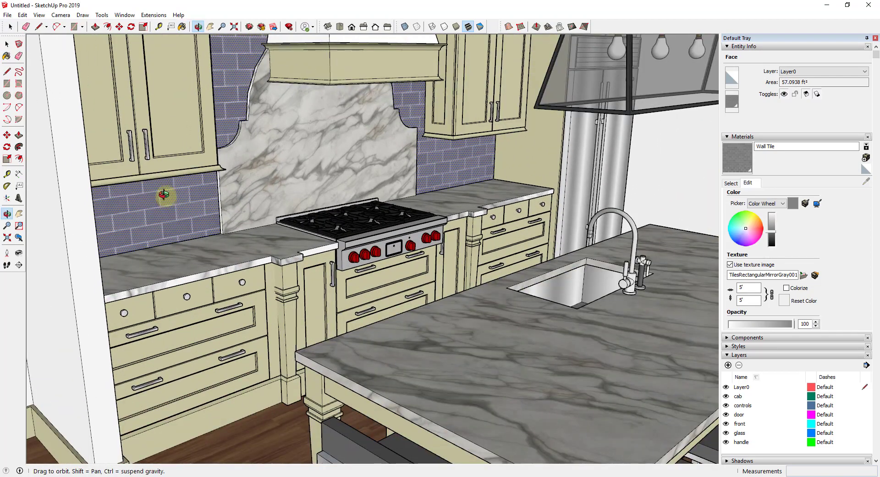
{"action": "scroll", "coordinate": [164, 195], "scroll_direction": "down", "scroll_amount": 3}
{"action": "key", "text": "b"}
{"action": "scroll", "coordinate": [165, 196], "scroll_direction": "down", "scroll_amount": 6}
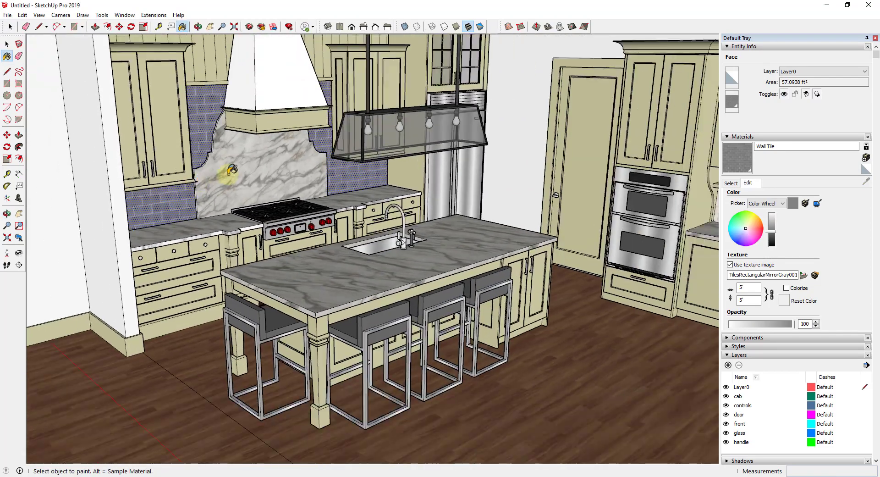
Step: Paint both backsplash faces above the wine cooler counter with Wall Tile and close the cabinet component
{"action": "middle_click_drag", "start_coordinate": [231, 169], "coordinate": [422, 274]}
{"action": "left_click", "coordinate": [475, 293]}
{"action": "double_click", "coordinate": [468, 273]}
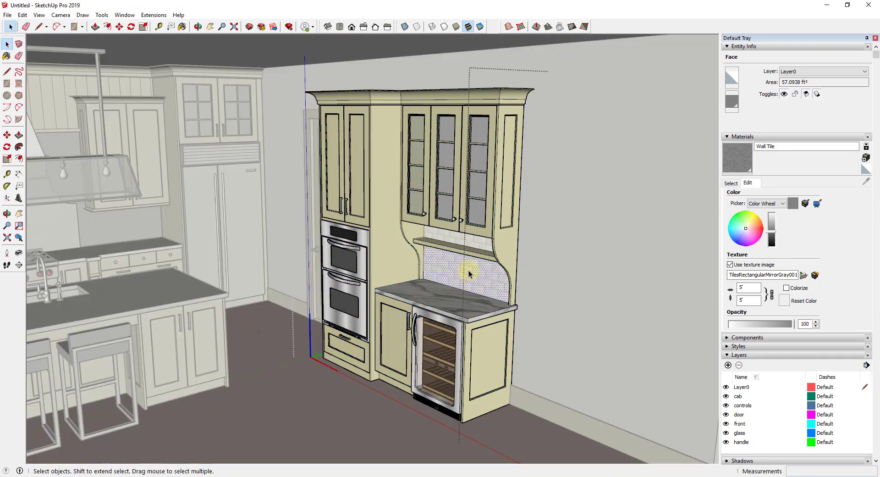
{"action": "left_click", "coordinate": [473, 242]}
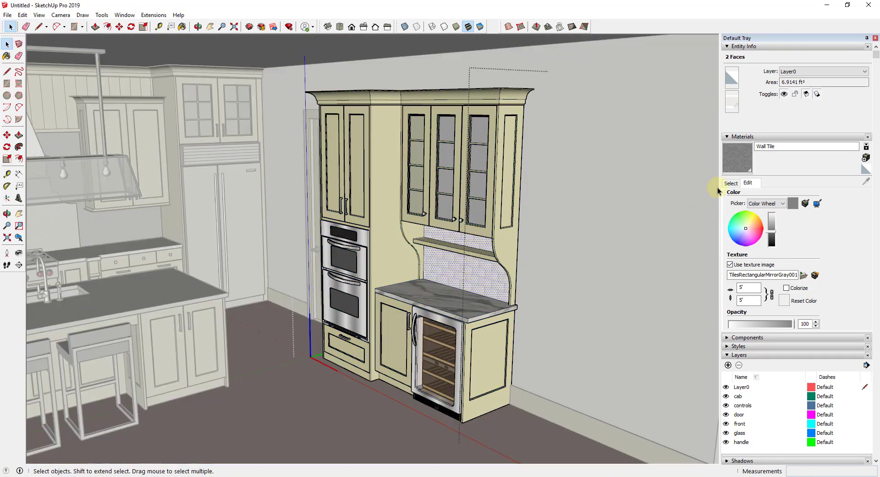
{"action": "left_click", "coordinate": [738, 157]}
{"action": "left_click", "coordinate": [472, 257]}
{"action": "key", "text": "space"}
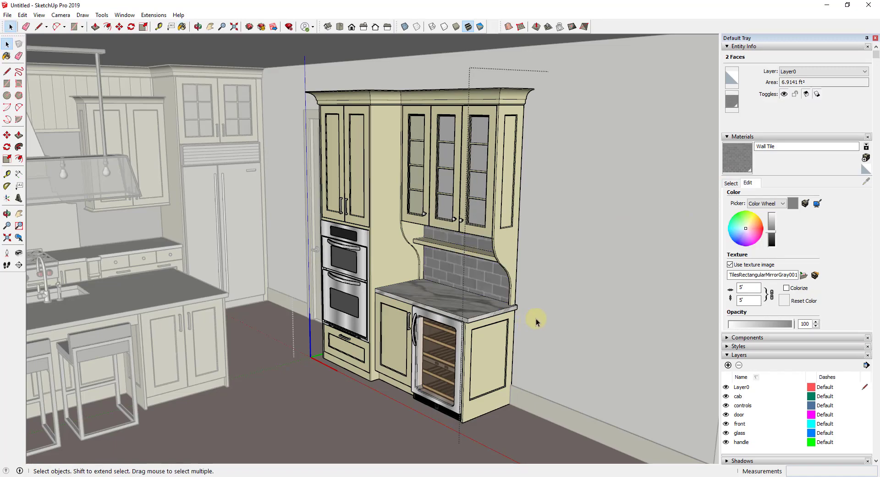
{"action": "left_click", "coordinate": [535, 318]}
{"action": "scroll", "coordinate": [504, 308], "scroll_direction": "down", "scroll_amount": 5}
{"action": "middle_click_drag", "start_coordinate": [471, 298], "coordinate": [485, 274]}
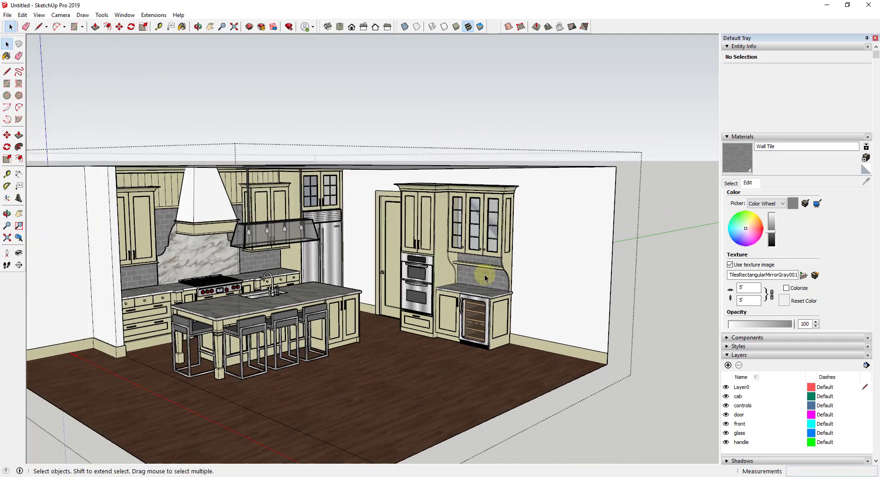
Step: Reopen the wine cooler cabinet component and select the backsplash face between the countertop and the shelf
{"action": "scroll", "coordinate": [485, 275], "scroll_direction": "up", "scroll_amount": 3}
{"action": "triple_click", "coordinate": [485, 277]}
{"action": "scroll", "coordinate": [485, 277], "scroll_direction": "up", "scroll_amount": 4}
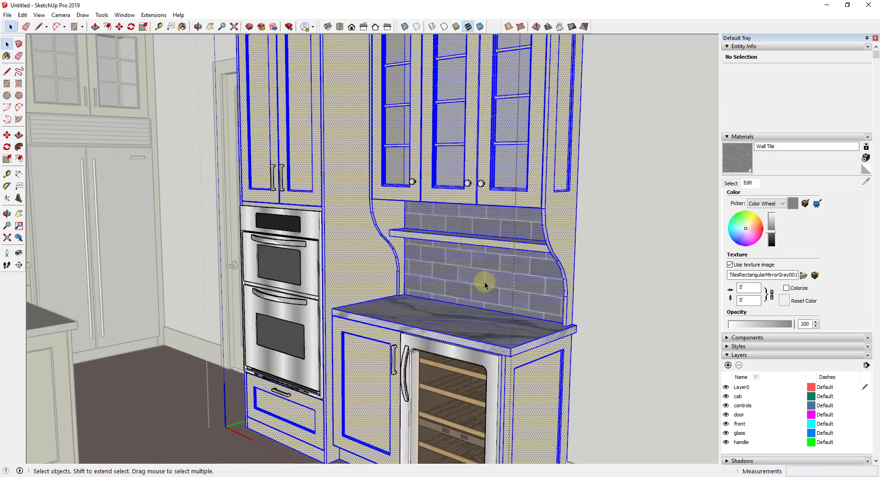
{"action": "scroll", "coordinate": [482, 278], "scroll_direction": "up", "scroll_amount": 3}
{"action": "left_click", "coordinate": [478, 273]}
Step: Reposition the Wall Tile texture on the selected backsplash face, shifting it slightly down toward the countertop
{"action": "right_click", "coordinate": [478, 272]}
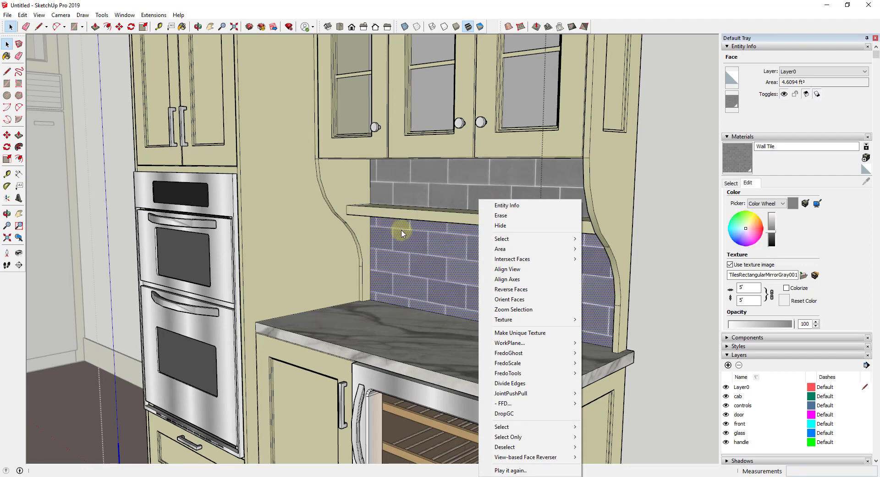
{"action": "mouse_move", "coordinate": [496, 323]}
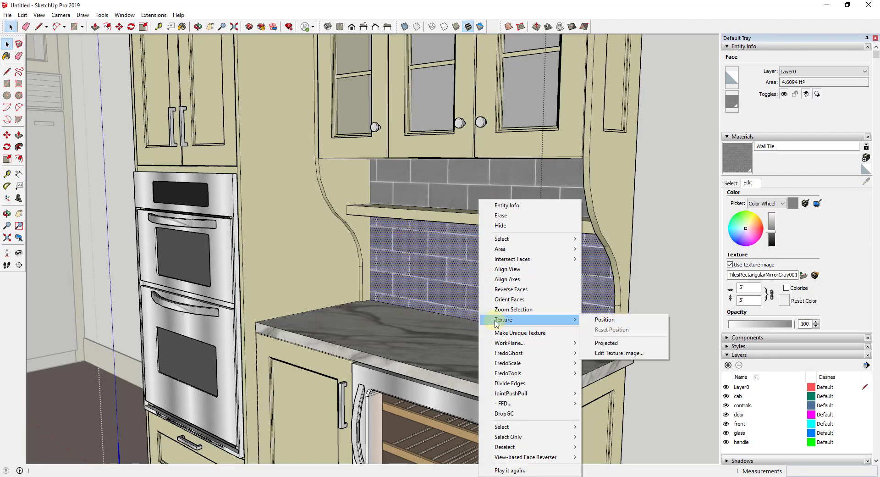
{"action": "right_click", "coordinate": [414, 256]}
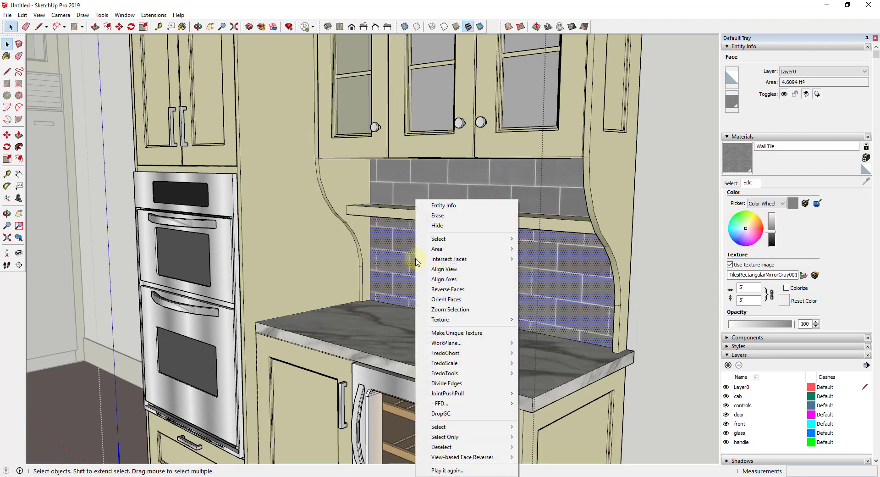
{"action": "mouse_move", "coordinate": [486, 320]}
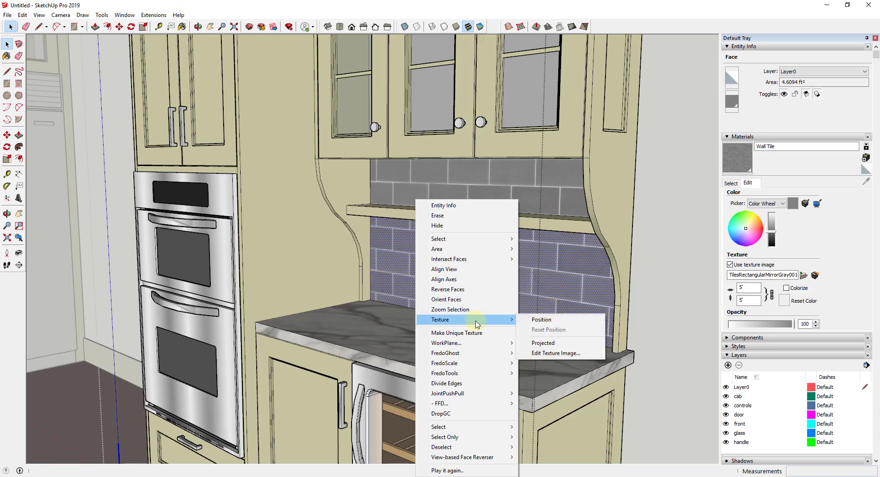
{"action": "left_click", "coordinate": [536, 320]}
{"action": "left_click", "coordinate": [256, 435]}
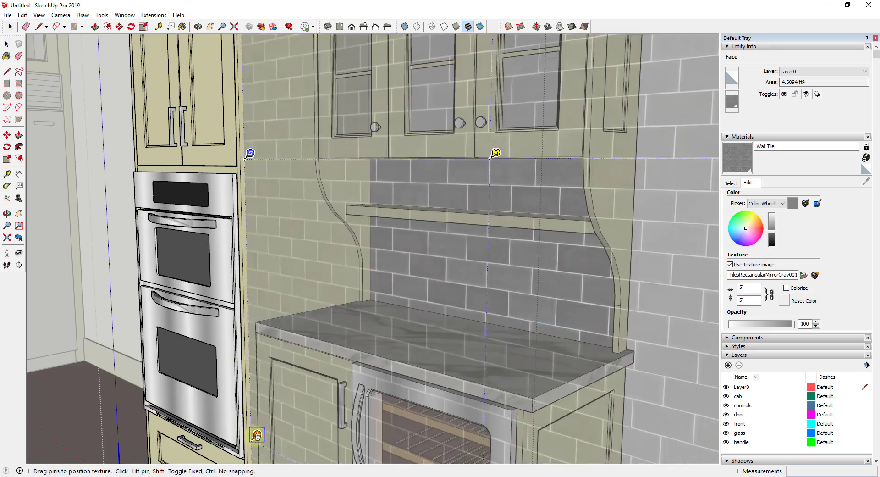
{"action": "scroll", "coordinate": [389, 293], "scroll_direction": "up", "scroll_amount": 3}
{"action": "scroll", "coordinate": [388, 294], "scroll_direction": "up", "scroll_amount": 1}
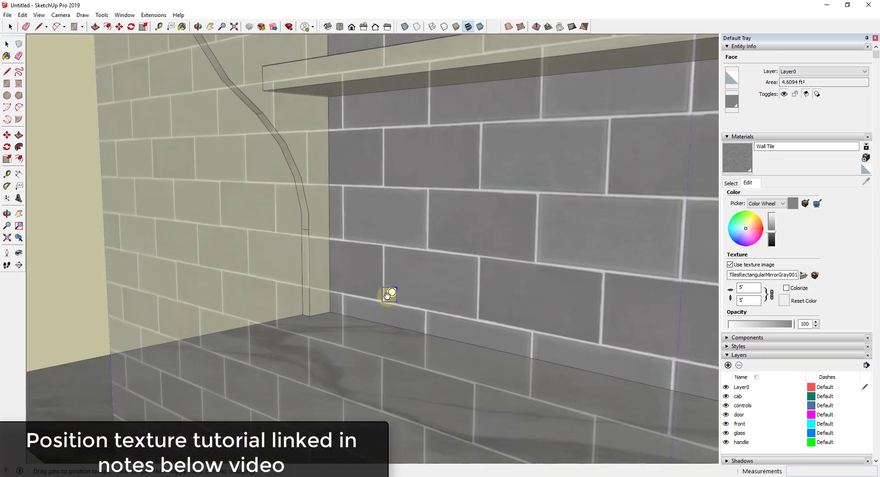
{"action": "scroll", "coordinate": [390, 295], "scroll_direction": "down", "scroll_amount": 4}
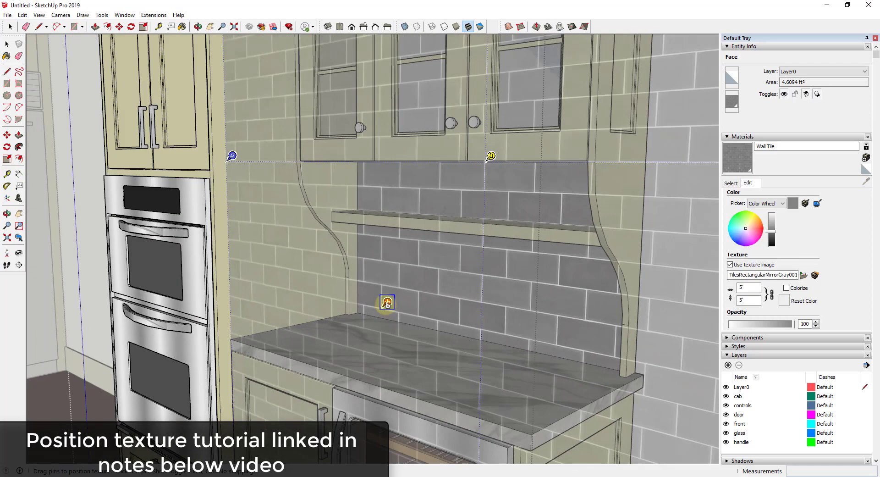
{"action": "left_click_drag", "start_coordinate": [388, 302], "coordinate": [385, 312]}
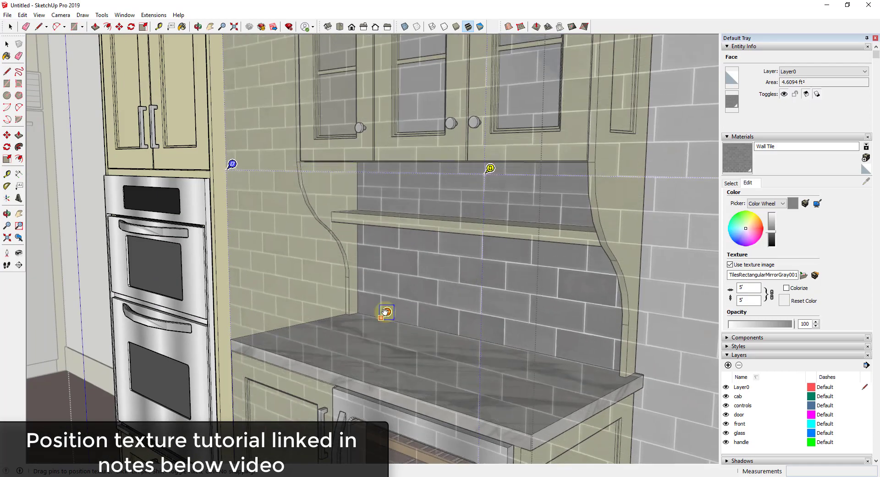
{"action": "left_click", "coordinate": [414, 356]}
{"action": "middle_click_drag", "start_coordinate": [430, 316], "coordinate": [377, 310]}
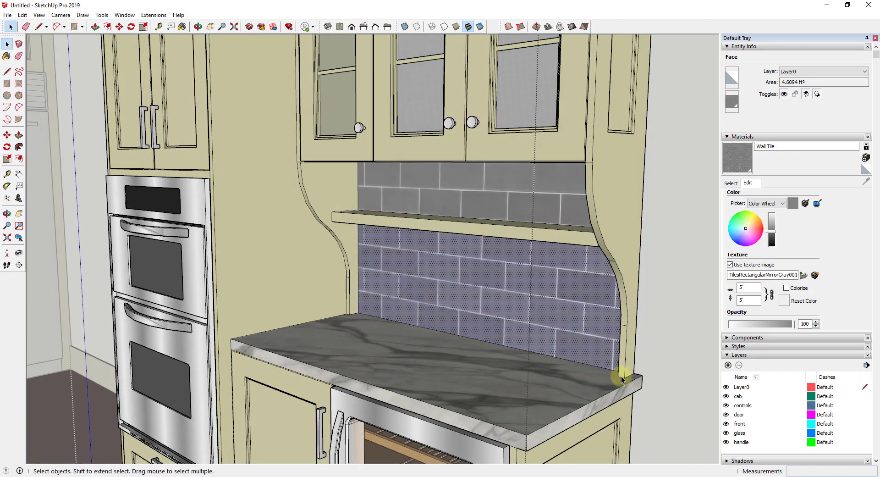
Step: Exit component editing, clear the selection and examine the whole kitchen with its new materials
{"action": "scroll", "coordinate": [605, 365], "scroll_direction": "down", "scroll_amount": 6}
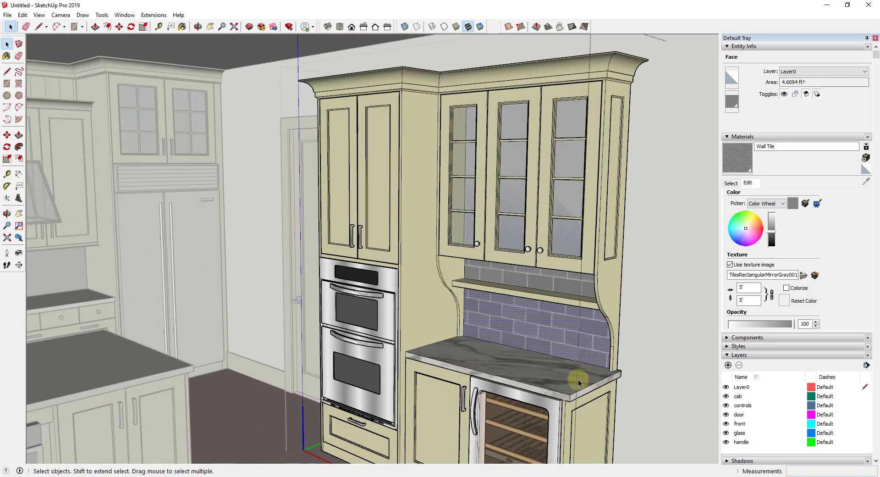
{"action": "scroll", "coordinate": [578, 382], "scroll_direction": "down", "scroll_amount": 6}
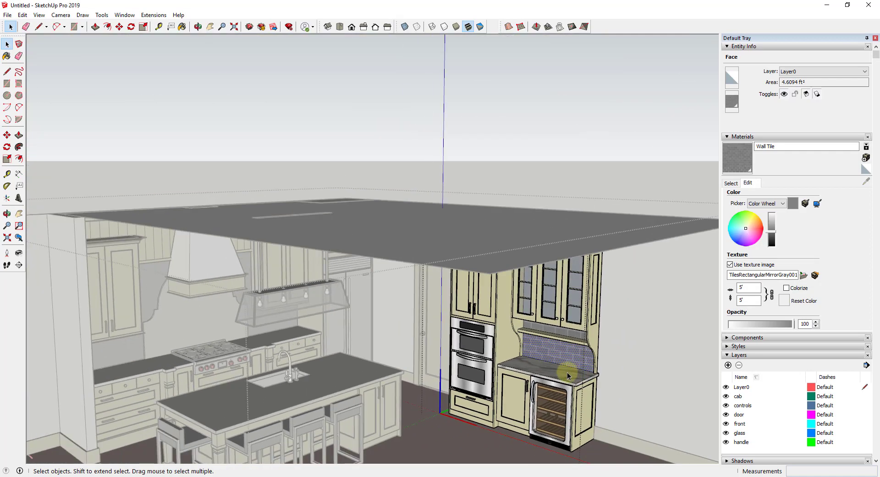
{"action": "middle_click_drag", "start_coordinate": [565, 371], "coordinate": [641, 351]}
{"action": "triple_click", "coordinate": [641, 348]}
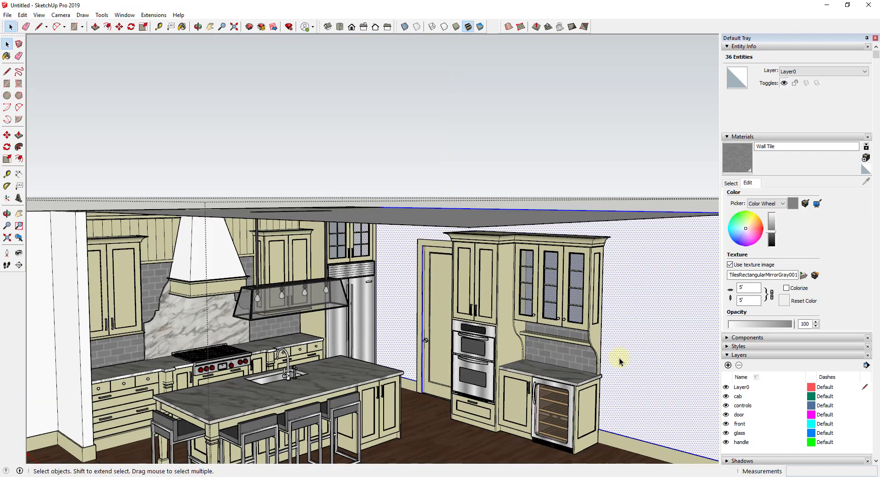
{"action": "left_click", "coordinate": [607, 318]}
{"action": "scroll", "coordinate": [527, 378], "scroll_direction": "down", "scroll_amount": 5}
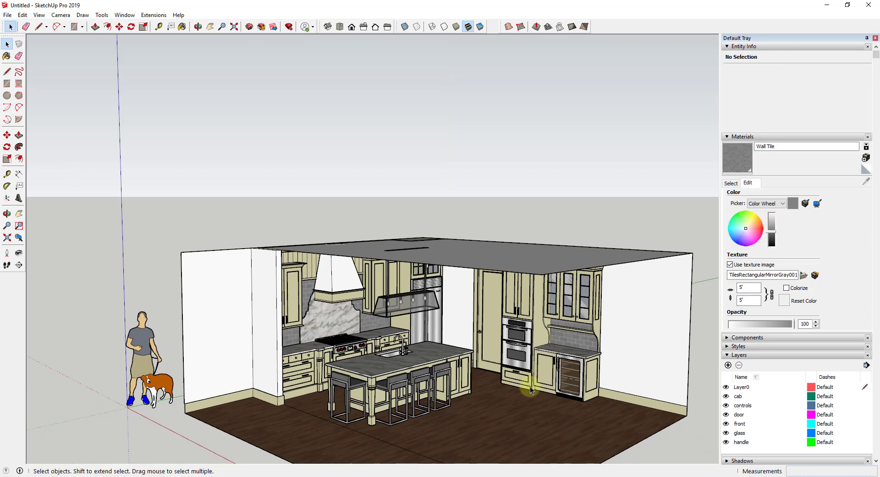
{"action": "scroll", "coordinate": [527, 379], "scroll_direction": "up", "scroll_amount": 4}
{"action": "middle_click_drag", "start_coordinate": [527, 378], "coordinate": [499, 308]}
{"action": "scroll", "coordinate": [494, 351], "scroll_direction": "up", "scroll_amount": 3}
{"action": "scroll", "coordinate": [556, 300], "scroll_direction": "up", "scroll_amount": 3}
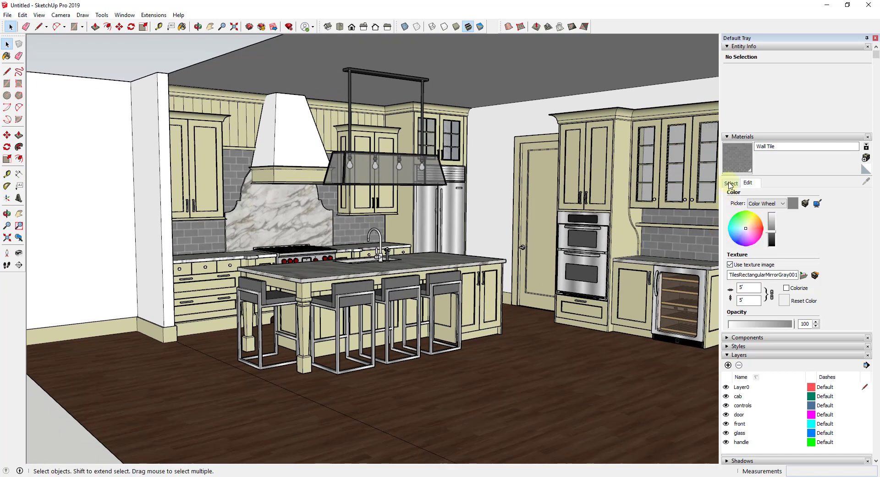